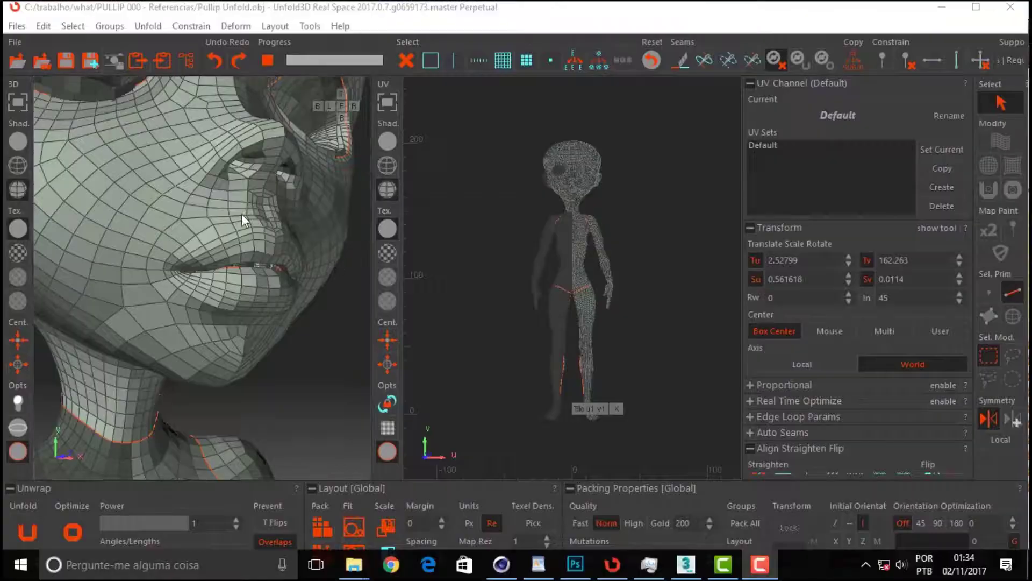
Zoom the 3D viewport in on the mouth of the Pullip Unfold.obj doll
scroll(207, 235, up, 3)
scroll(207, 235, down, 4)
scroll(213, 214, up, 2)
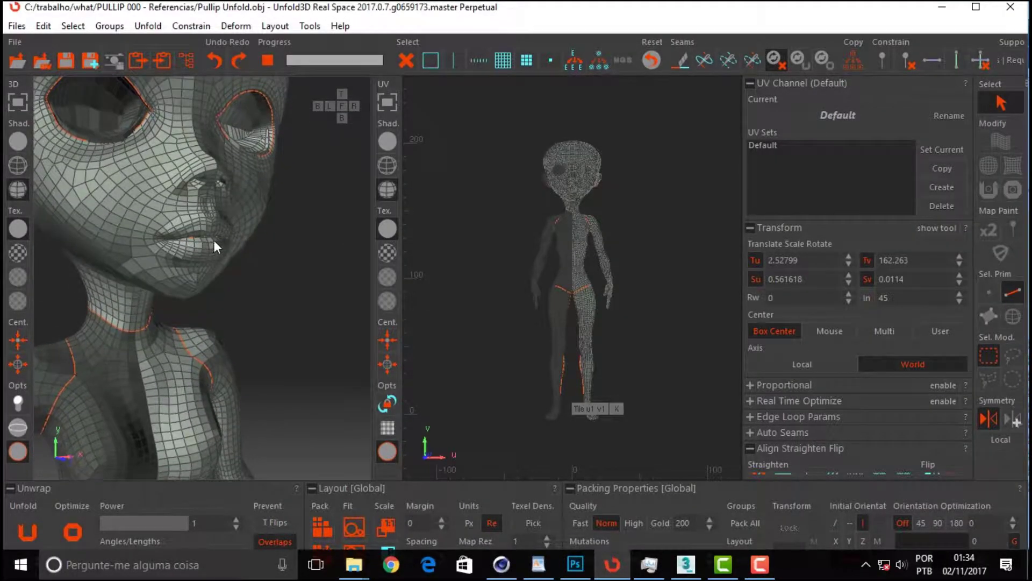
Select the edges along the doll's lip line and cut them into a seam with C
scroll(211, 233, up, 3)
scroll(209, 235, up, 4)
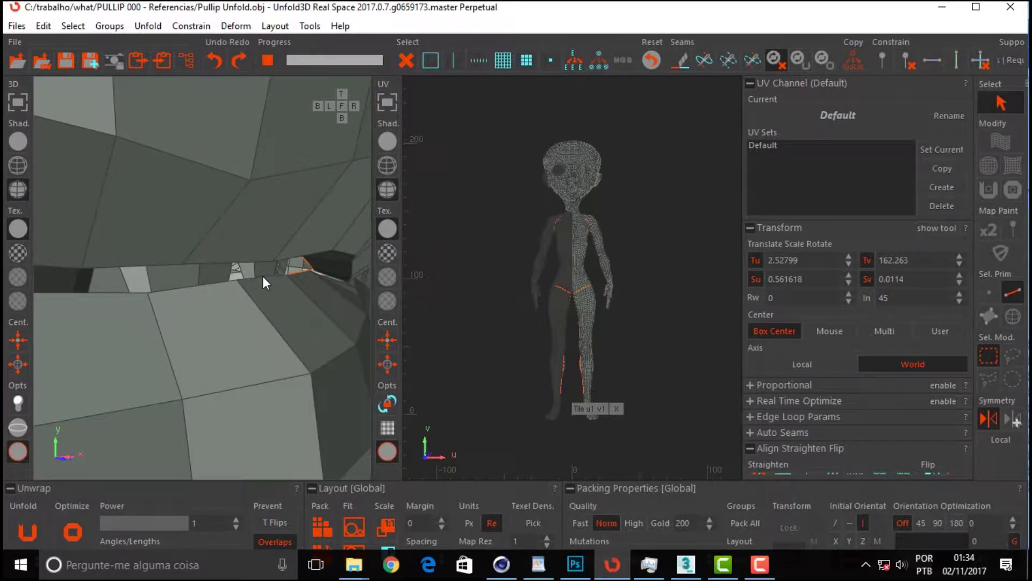
click(179, 289)
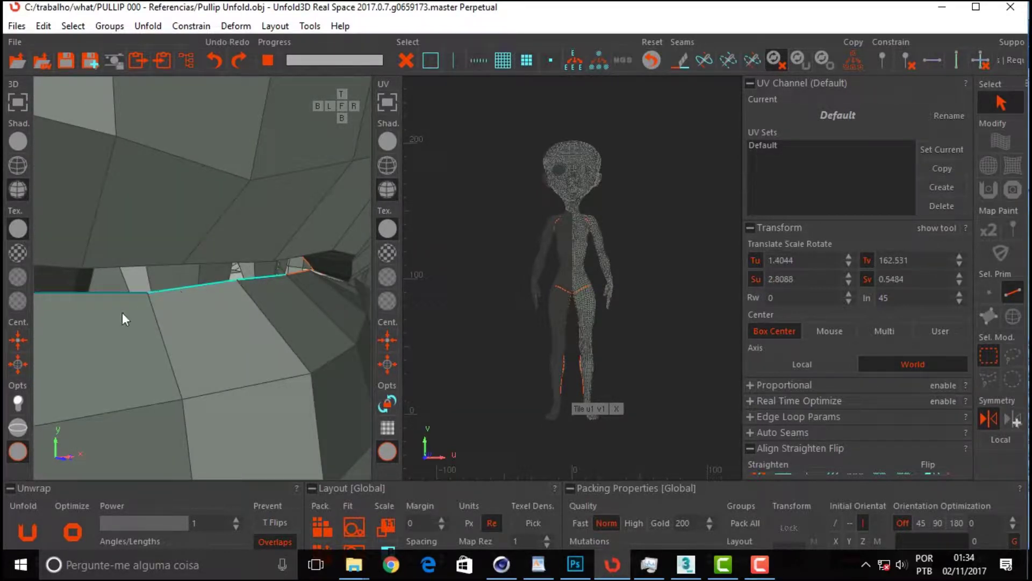
scroll(234, 303, down, 3)
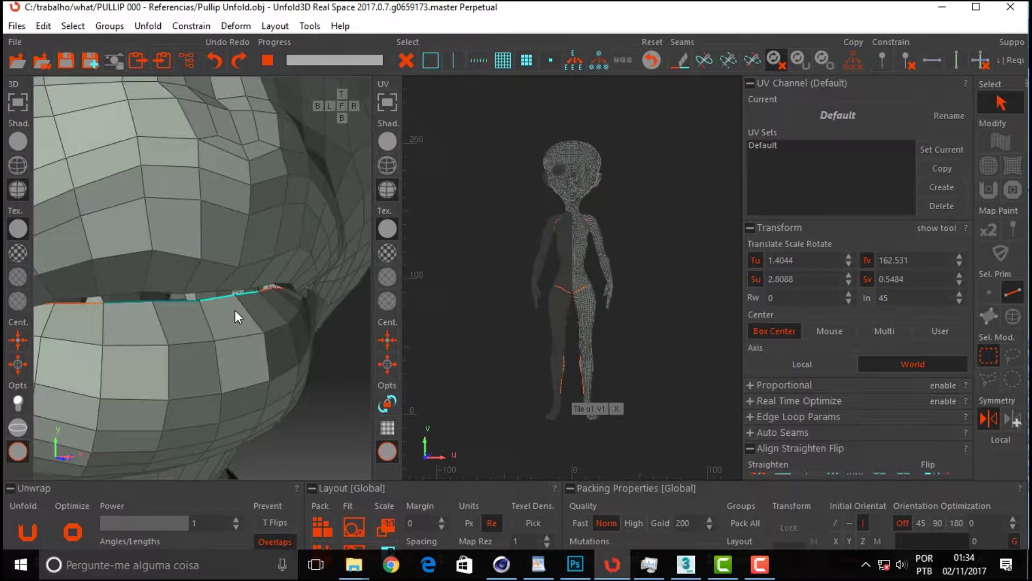
key(c)
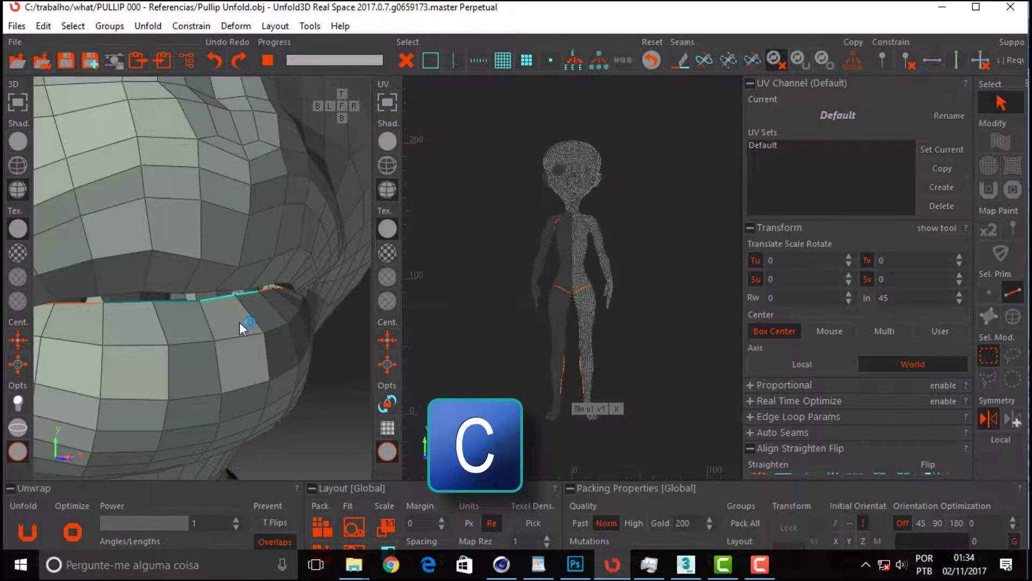
scroll(228, 279, down, 5)
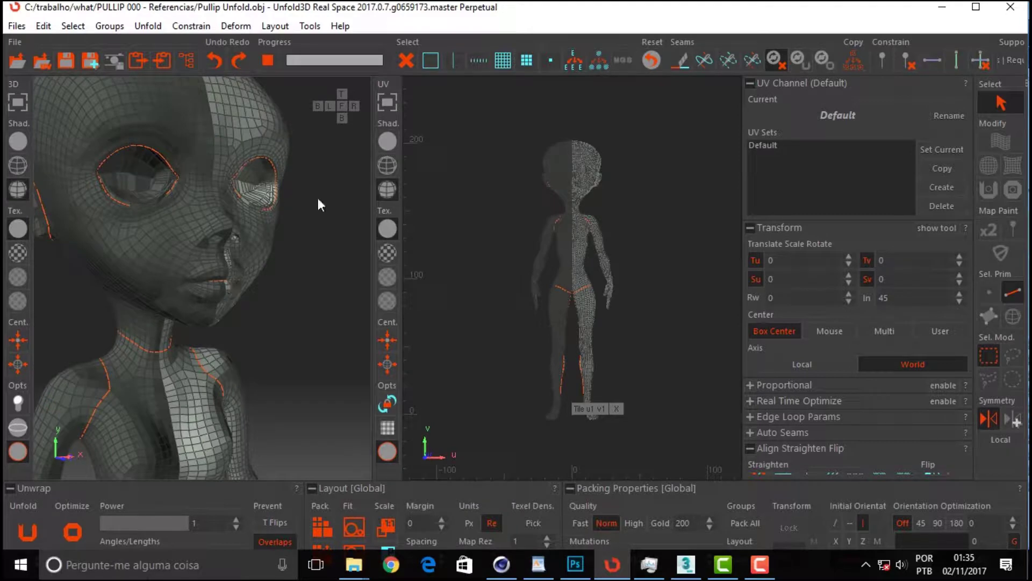
Orbit up into the mouth and select an edge path running up inside it
middle_drag(312, 210, 129, 245)
scroll(196, 228, up, 5)
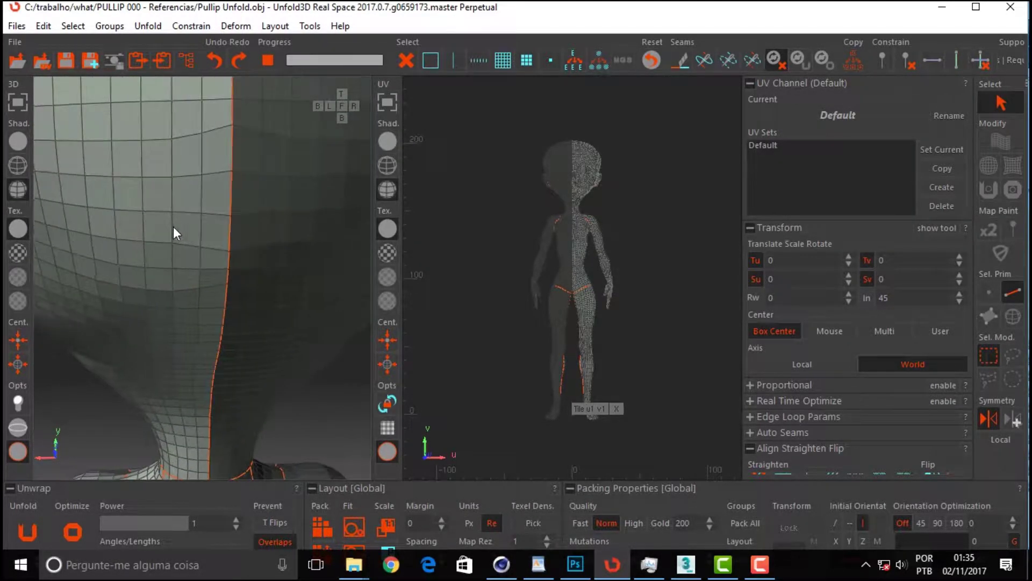
scroll(175, 228, down, 3)
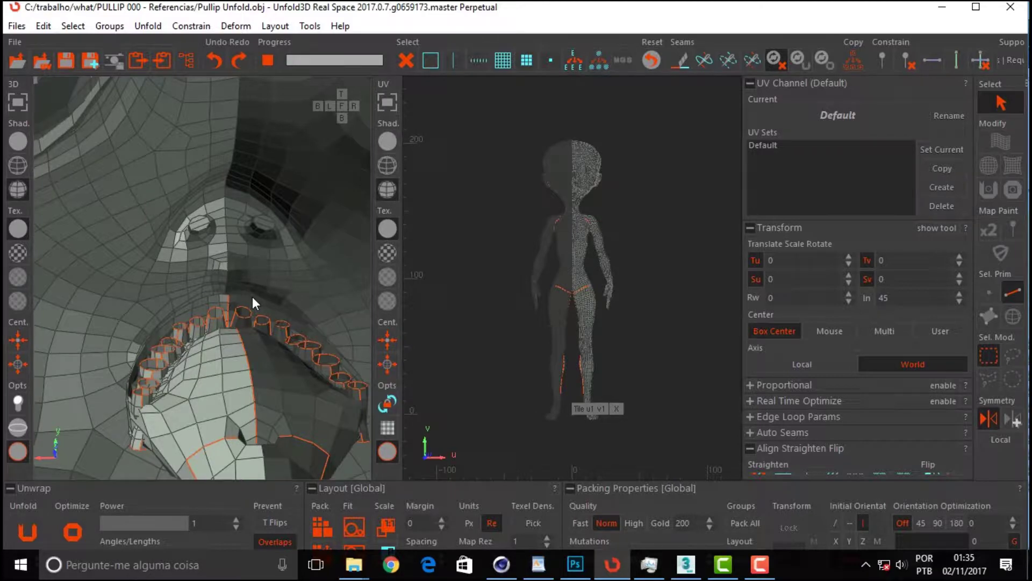
middle_drag(250, 295, 245, 229)
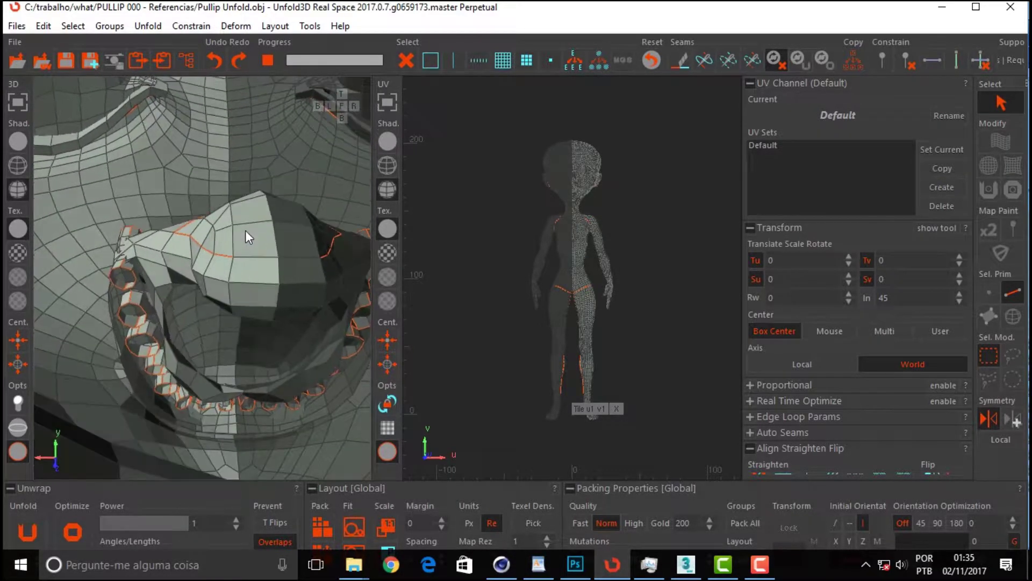
click(236, 417)
click(234, 369)
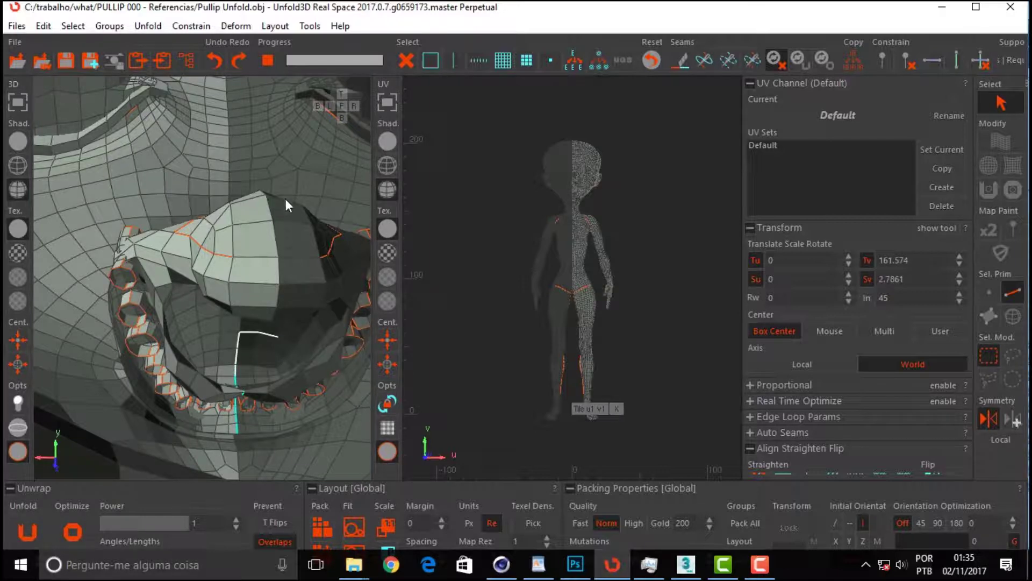
Inspect the selected mouth edges, then view the mouth mesh from below in 3ds Max
mouse_move(194, 194)
middle_down()
mouse_move(201, 204)
mouse_move(185, 190)
mouse_move(222, 199)
mouse_move(199, 174)
mouse_move(204, 197)
mouse_move(239, 245)
mouse_move(234, 310)
mouse_move(200, 172)
mouse_move(186, 208)
mouse_move(203, 201)
mouse_move(229, 230)
mouse_move(232, 203)
mouse_move(169, 188)
mouse_move(212, 338)
mouse_move(306, 310)
mouse_move(191, 201)
middle_up()
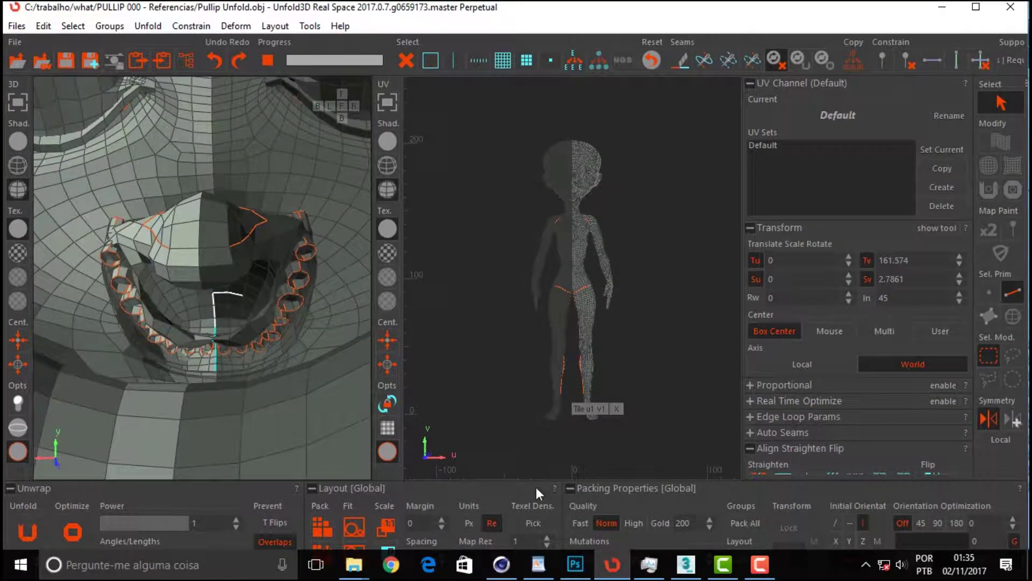
click(687, 563)
drag(813, 116, 512, 263)
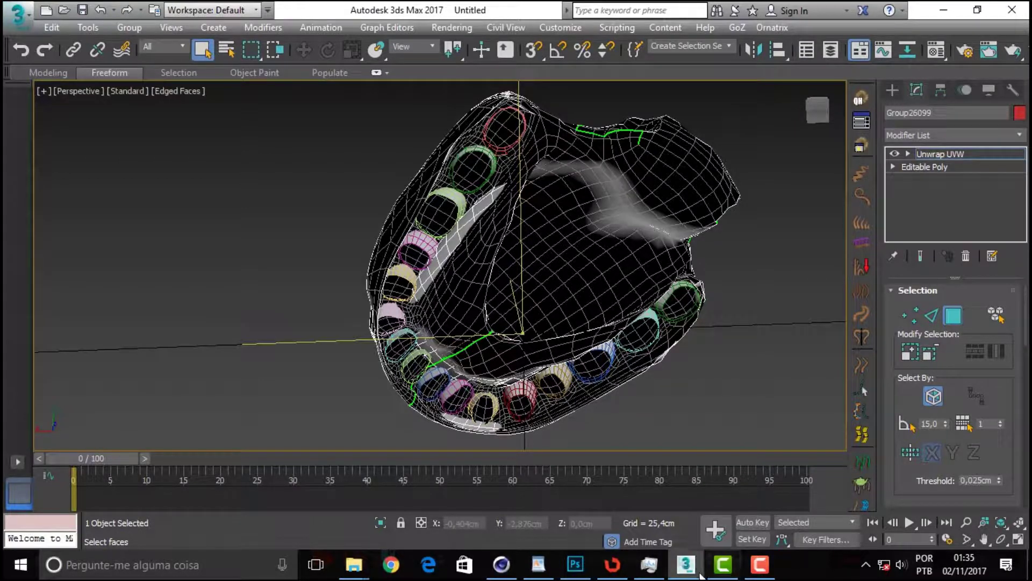
Switch from 3ds Max back to Unfold3D
click(612, 565)
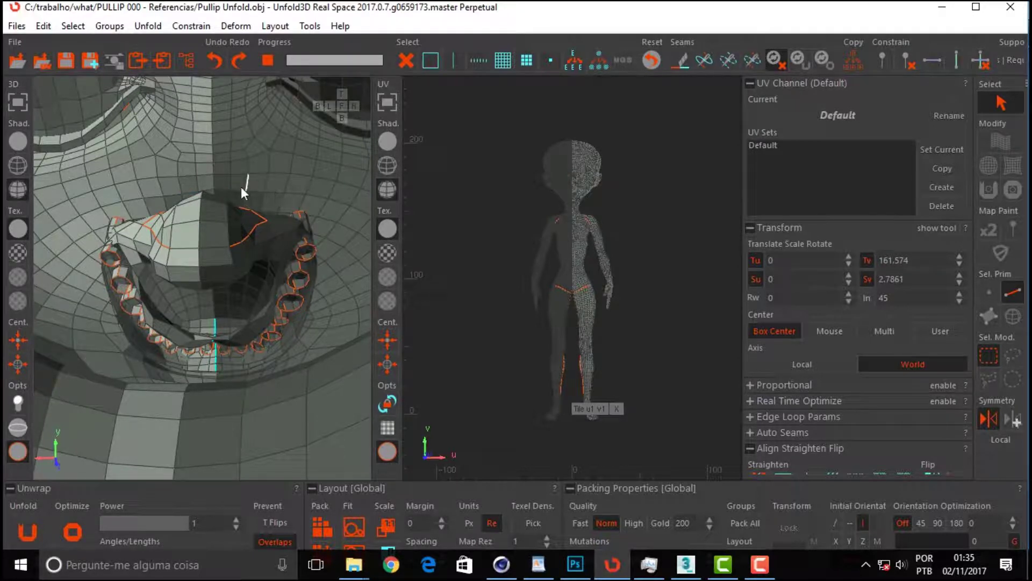
Zoom in close on the mouth's inner faces, then switch to 3ds Max
middle_drag(230, 164, 252, 154)
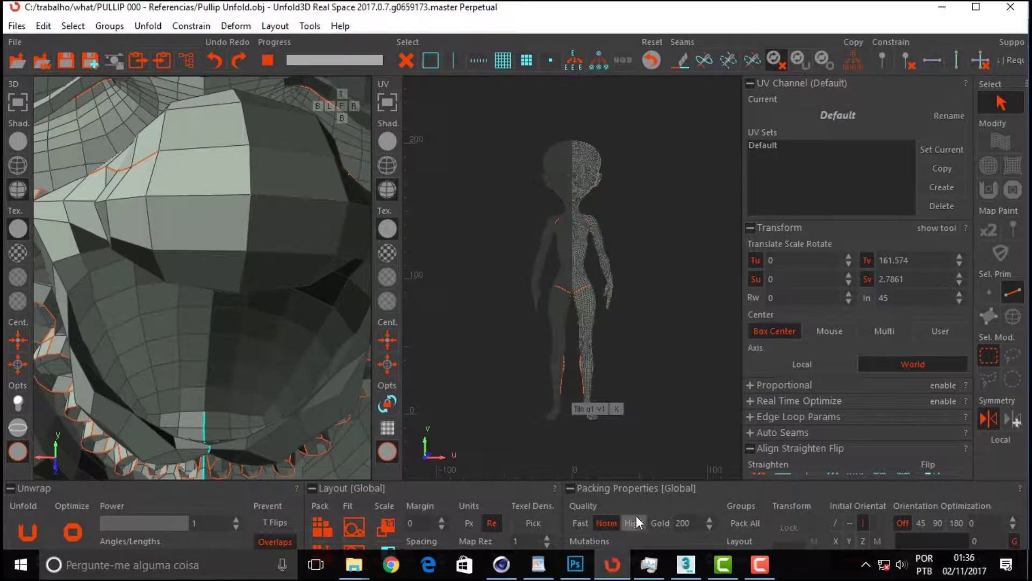
click(691, 568)
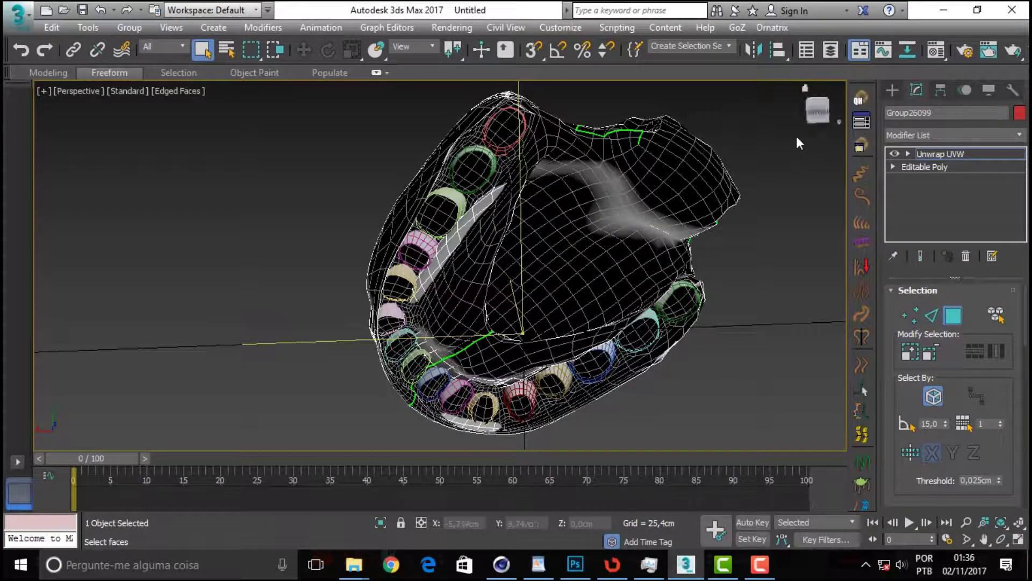
Orbit the 3ds Max mouth mesh to another side, then return to Unfold3D
drag(815, 118, 721, 307)
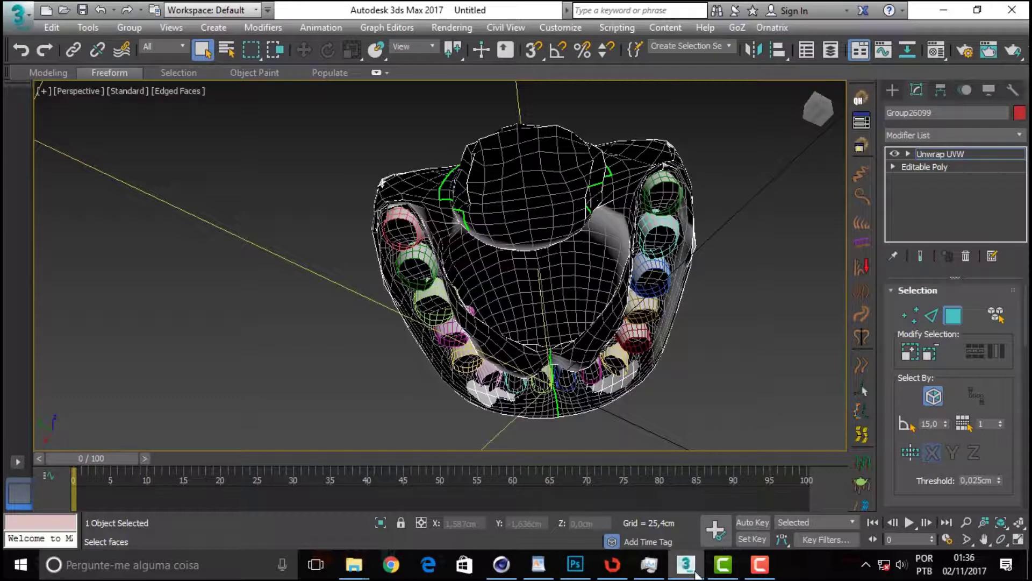
click(613, 564)
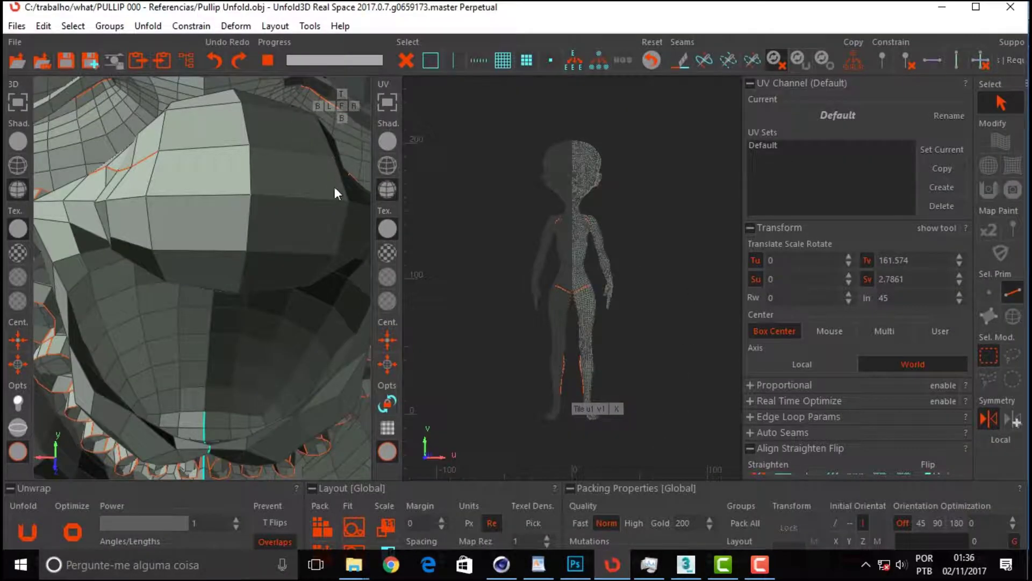
Zoom into the open mouth and cut the edge loop around the teeth into a seam
scroll(263, 232, up, 8)
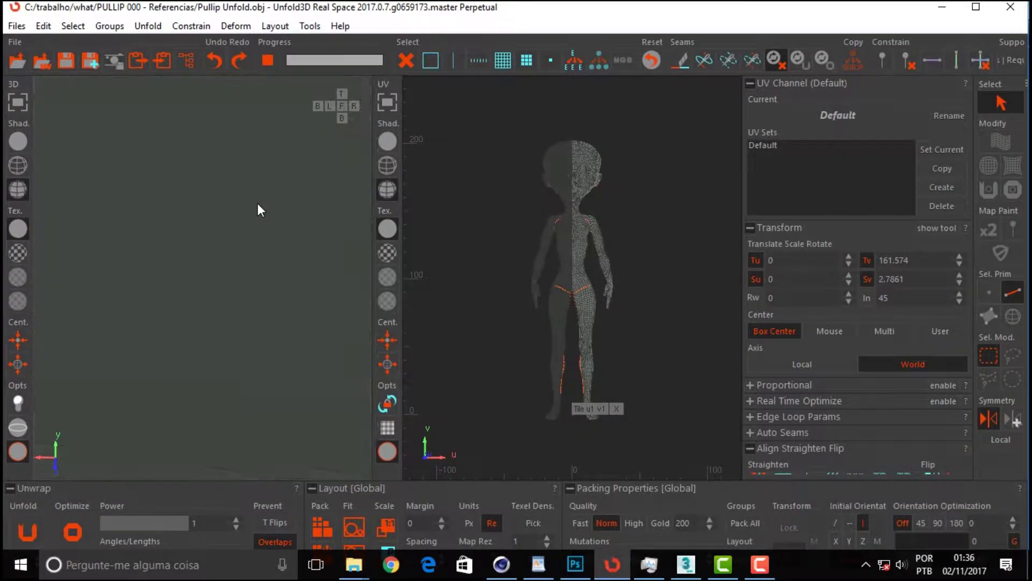
scroll(253, 229, up, 10)
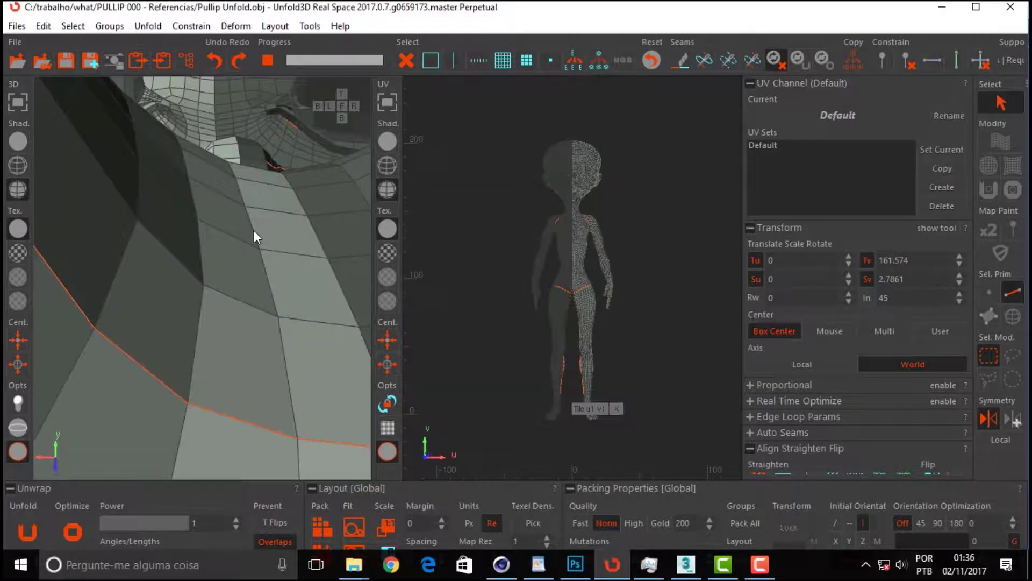
scroll(246, 252, up, 10)
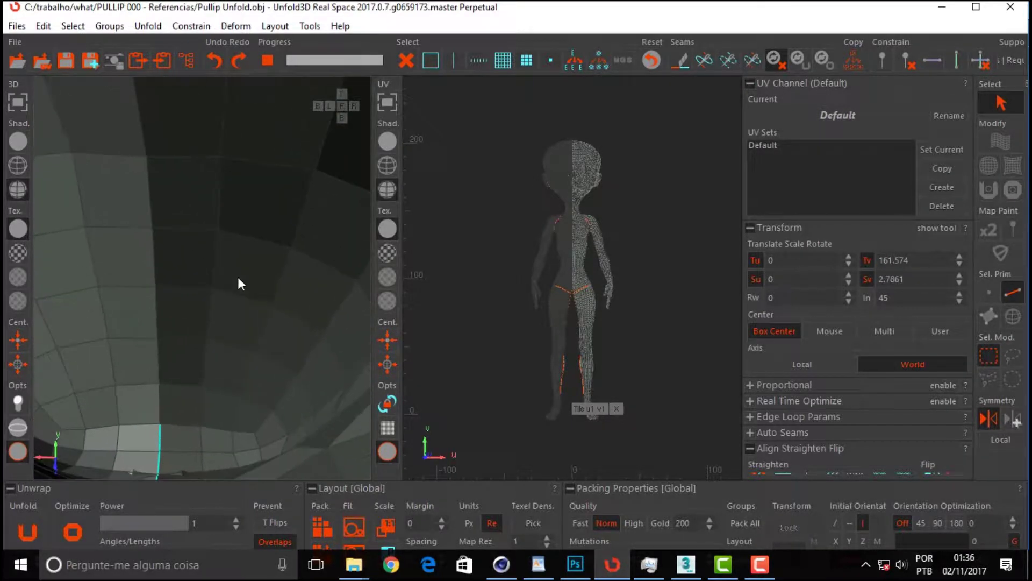
scroll(259, 283, up, 10)
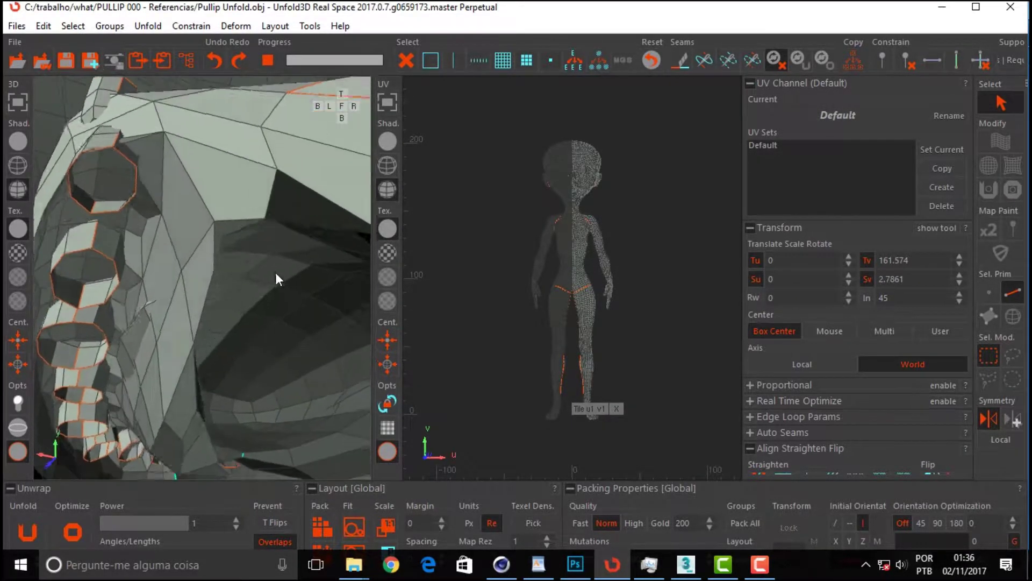
scroll(256, 262, up, 10)
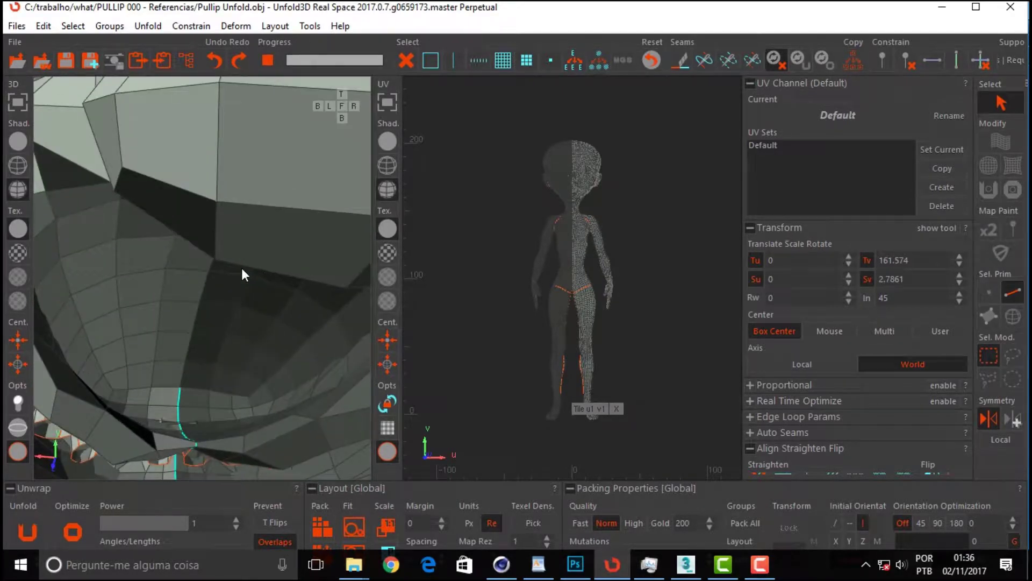
scroll(240, 255, up, 8)
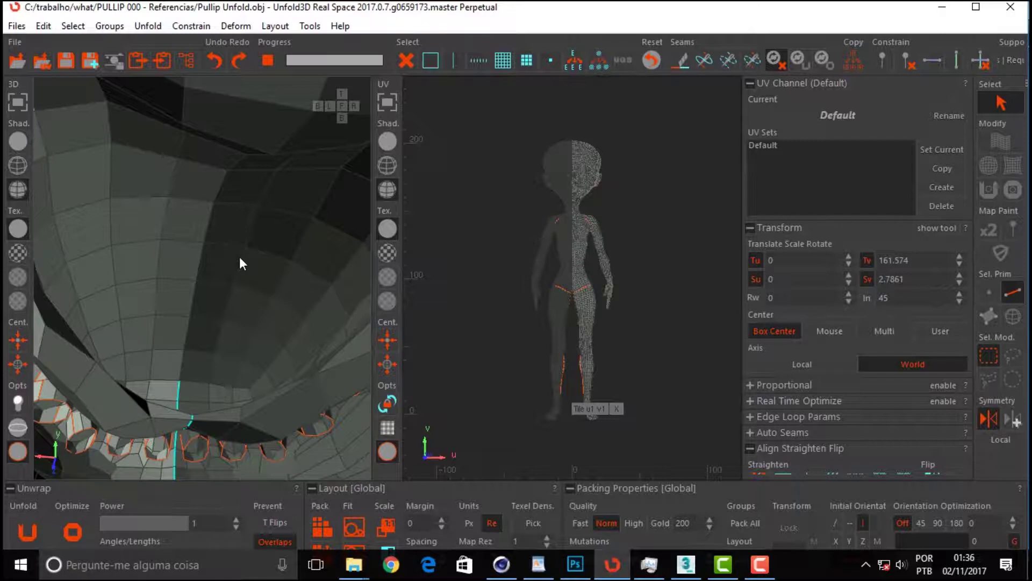
scroll(241, 252, up, 6)
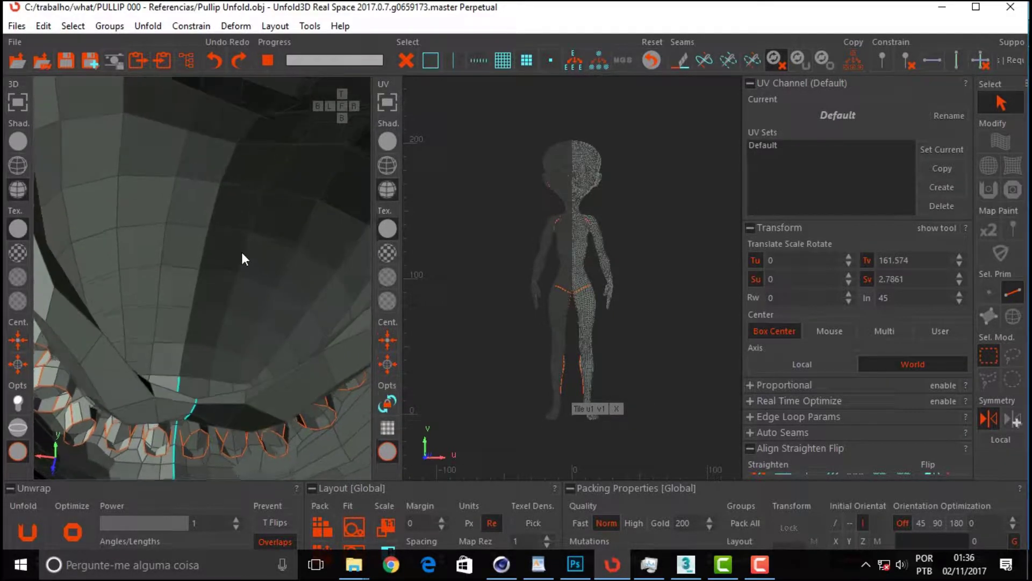
scroll(250, 259, up, 8)
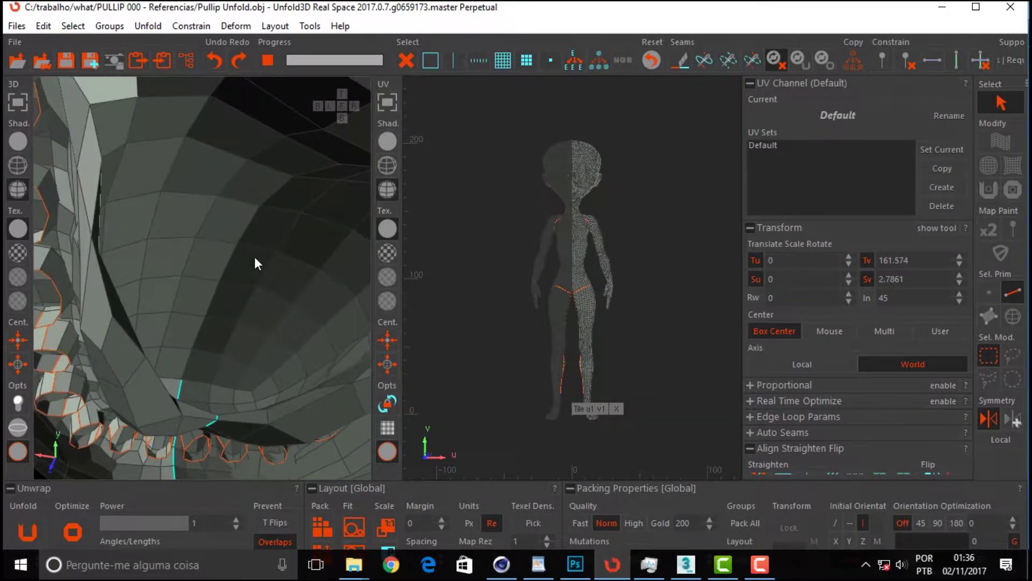
scroll(252, 270, up, 8)
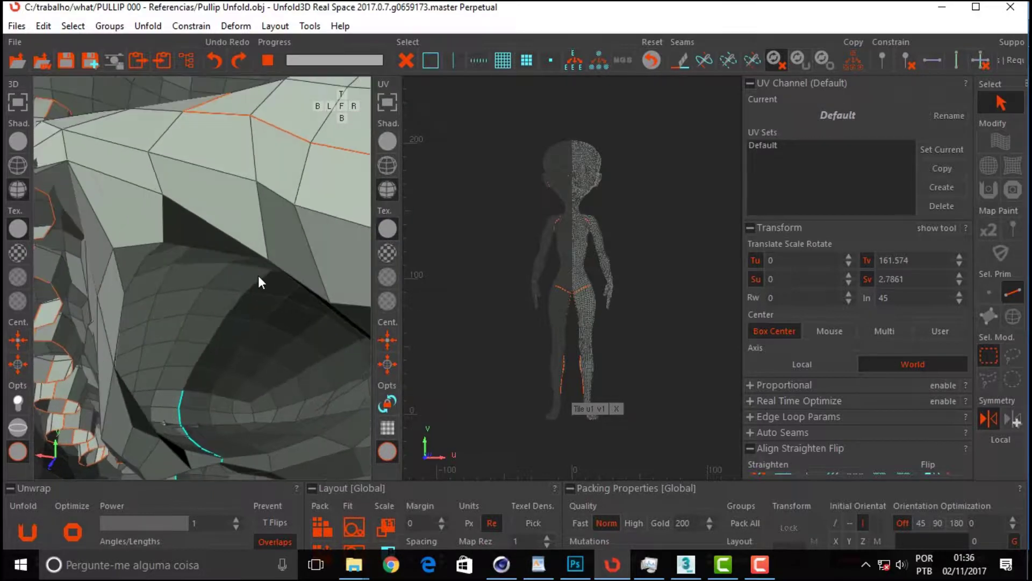
scroll(243, 264, up, 8)
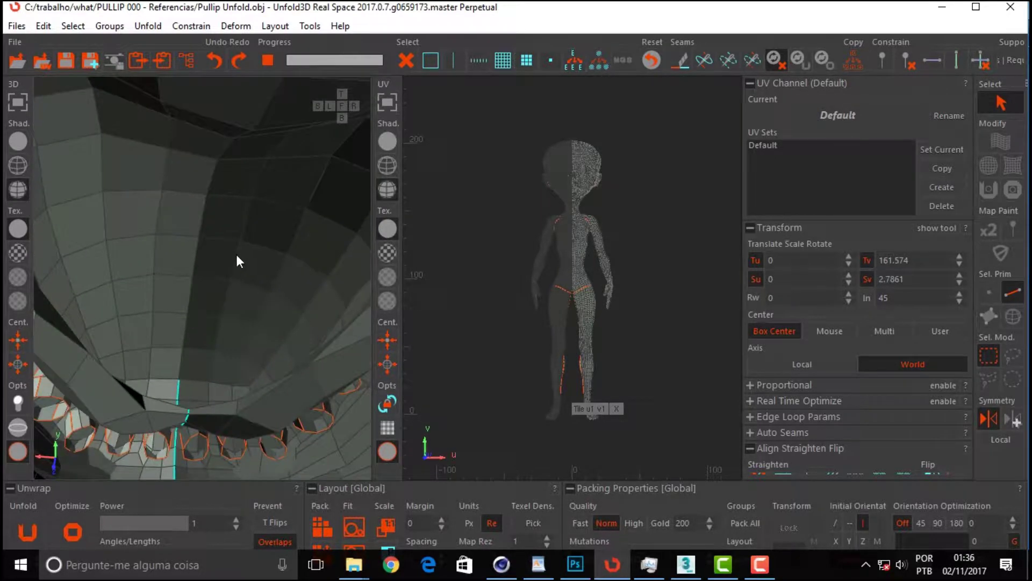
scroll(226, 261, up, 8)
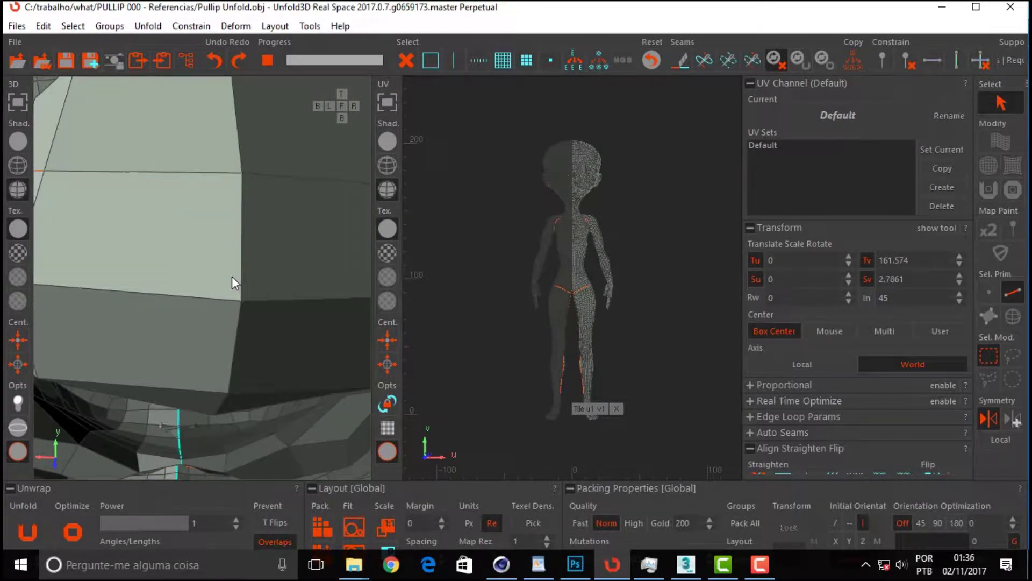
scroll(236, 267, up, 8)
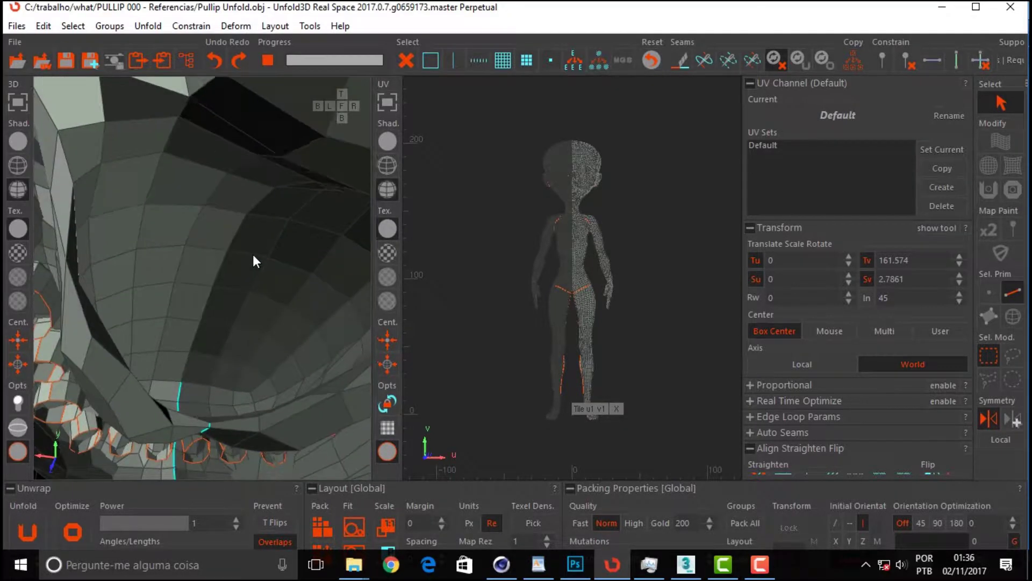
scroll(258, 252, down, 5)
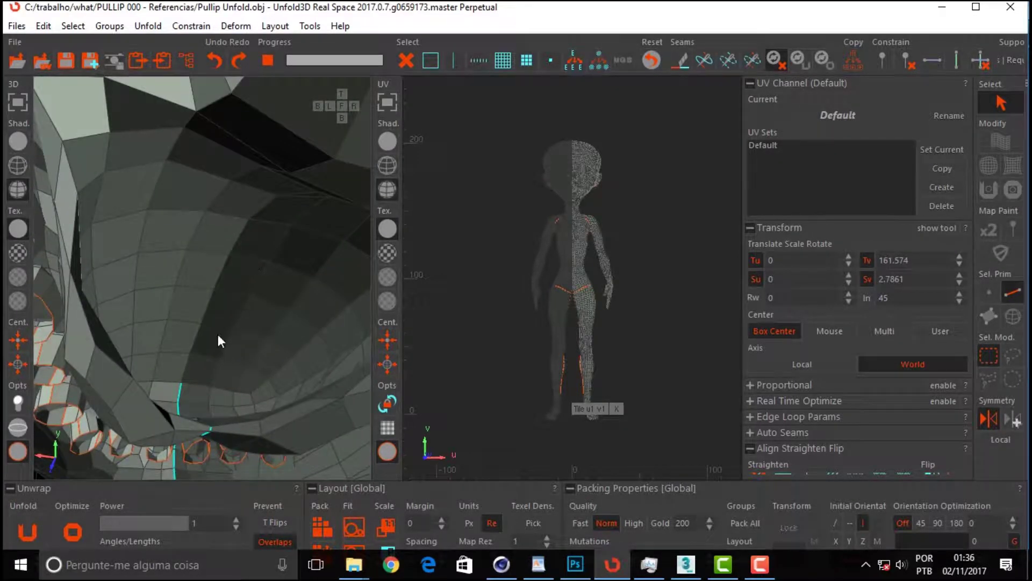
key(ctrl+shift)
scroll(264, 302, up, 3)
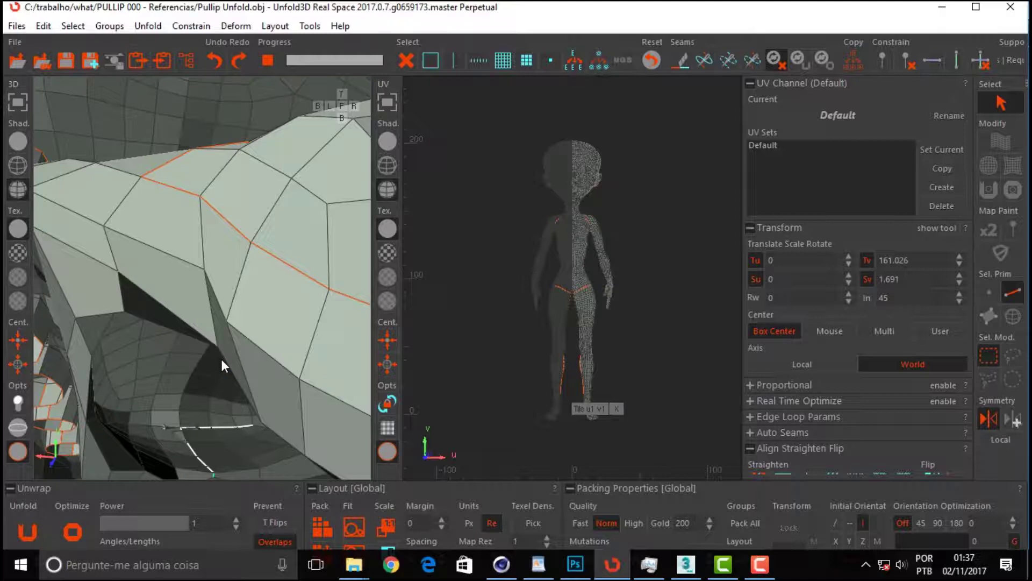
scroll(191, 362, down, 3)
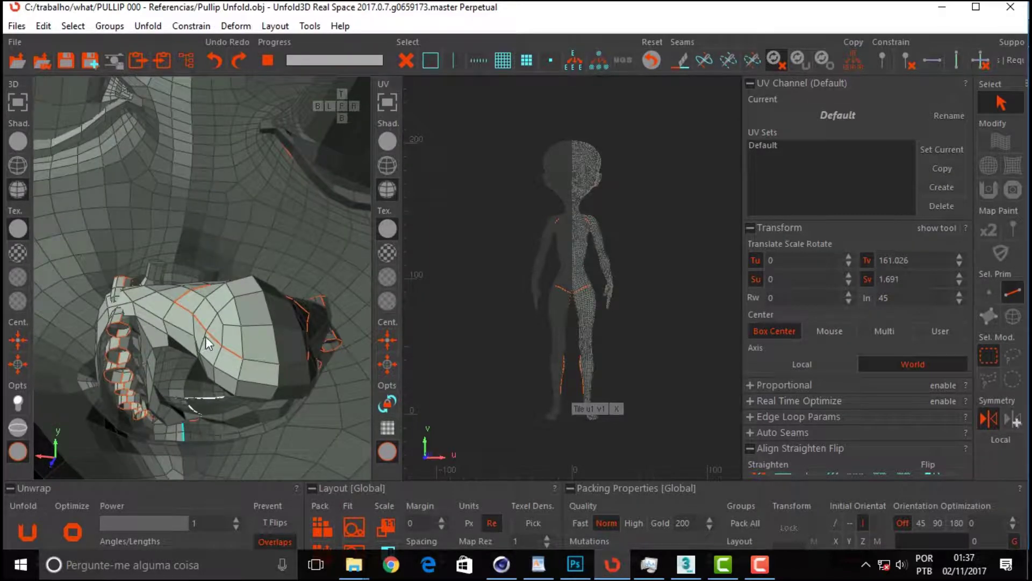
middle_drag(198, 355, 177, 350)
key(c)
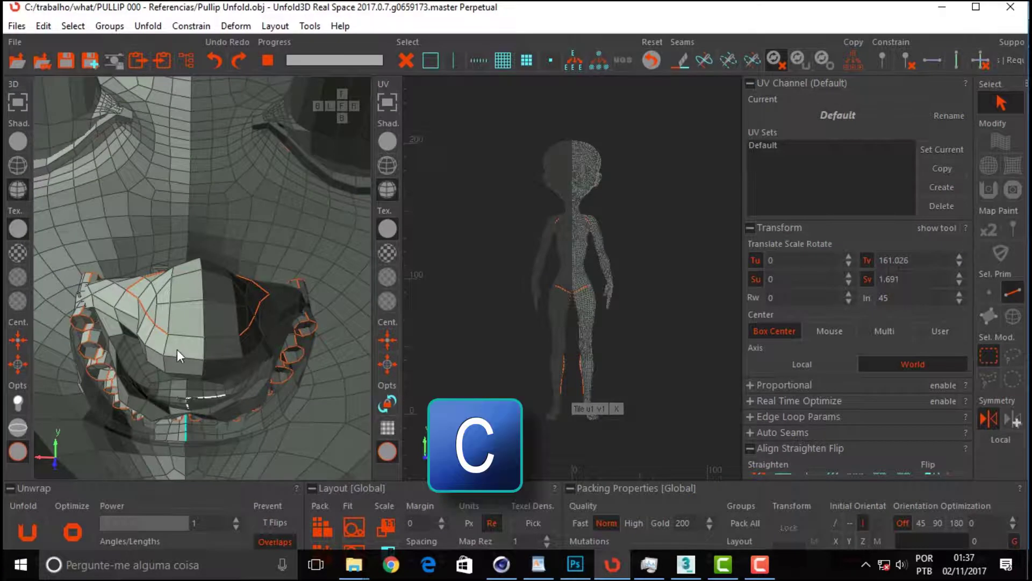
Turn the doll to a front view, unfold it, and fit all UV islands in the UV view
key(f)
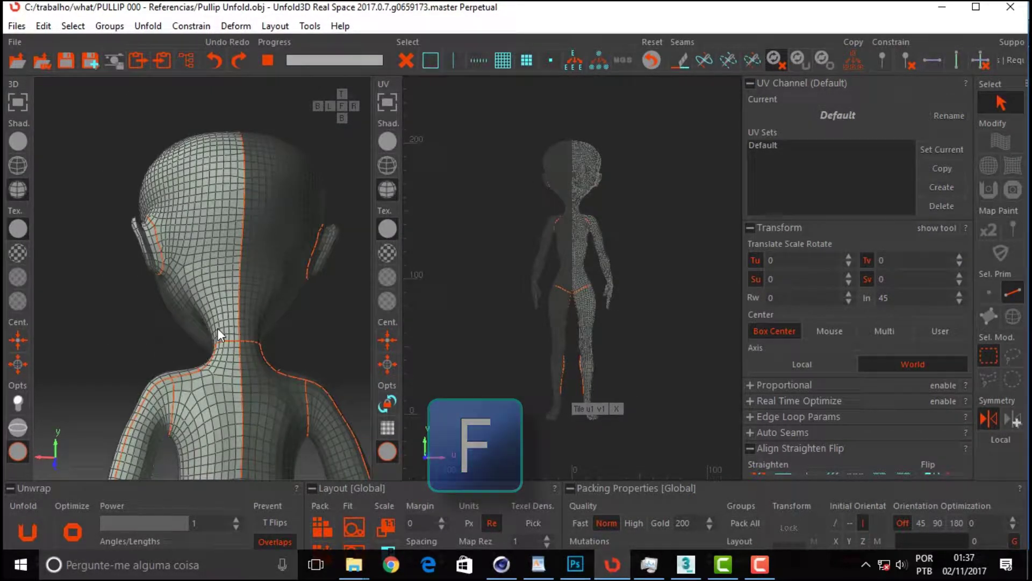
scroll(218, 329, down, 5)
drag(143, 283, 211, 339)
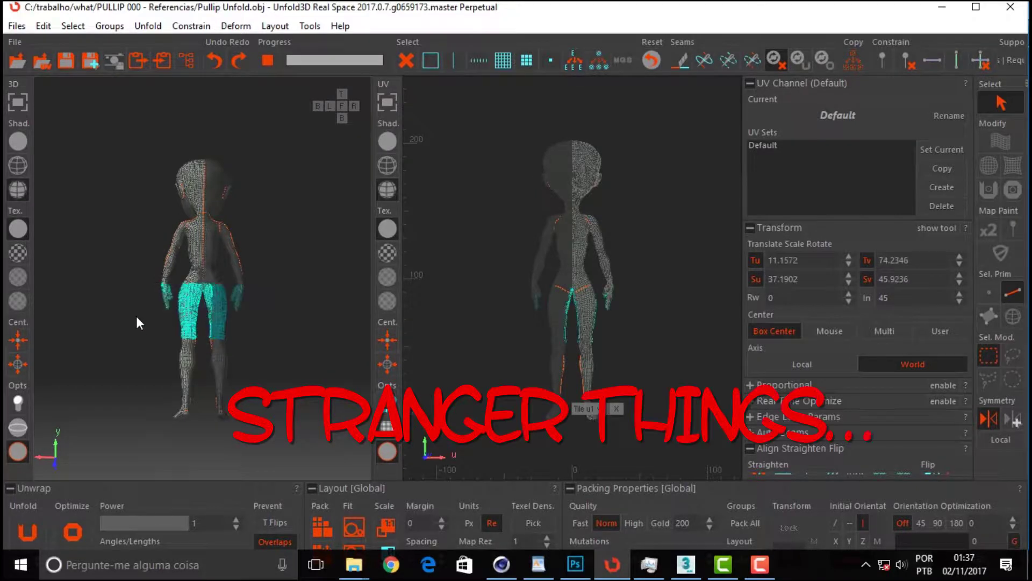
click(136, 317)
middle_drag(118, 248, 415, 331)
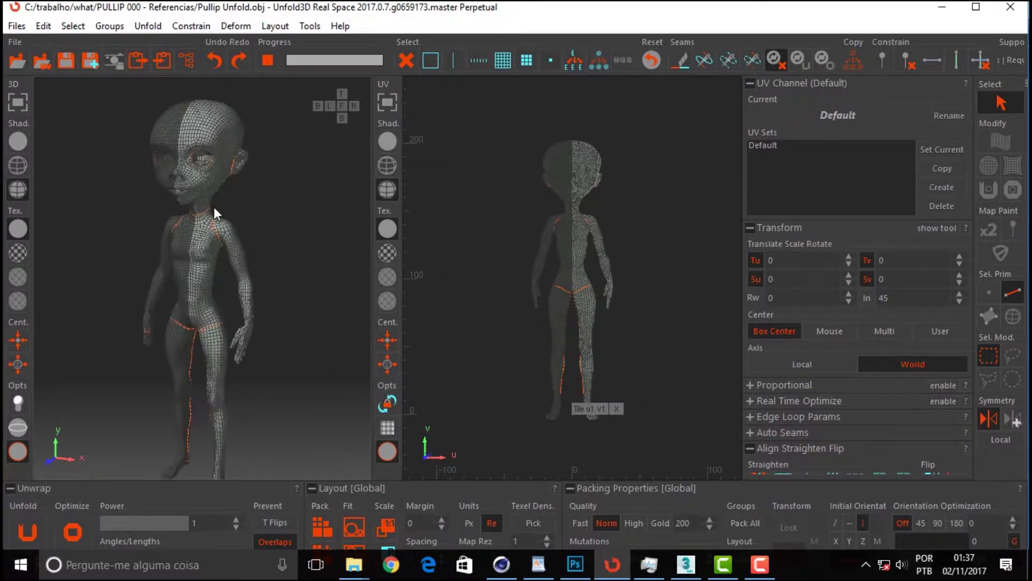
scroll(213, 208, down, 2)
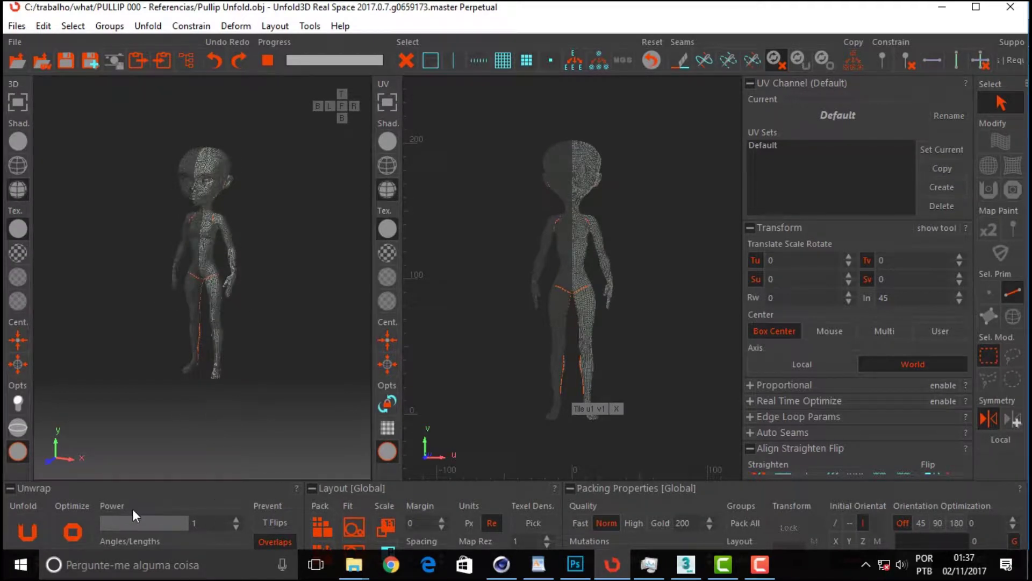
click(27, 533)
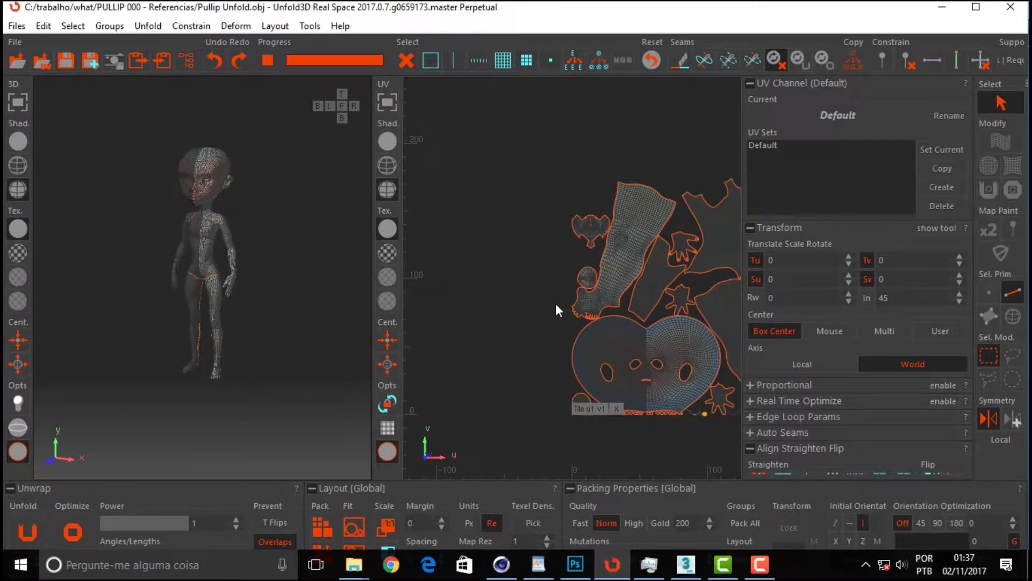
key(f)
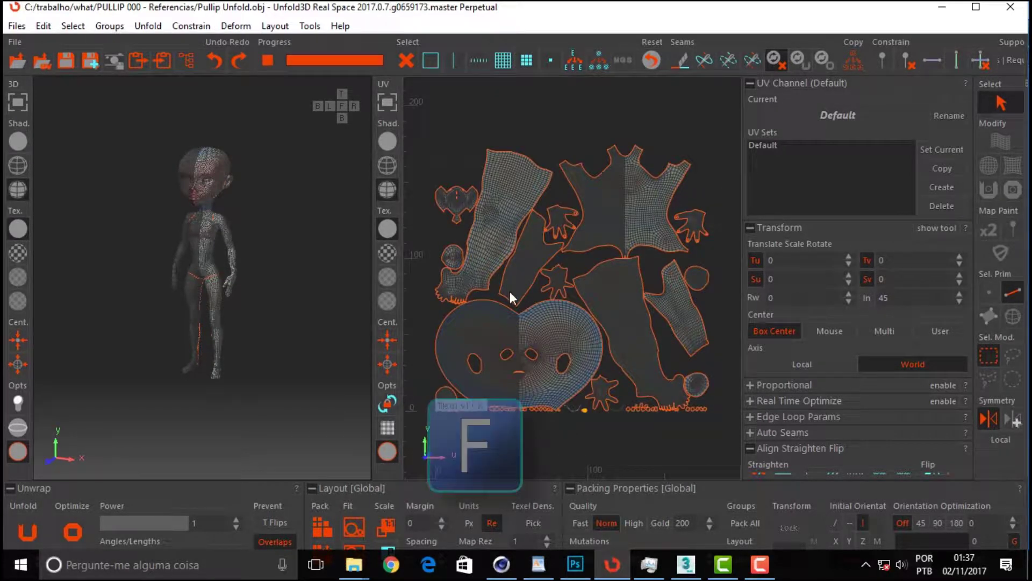
scroll(656, 414, up, 5)
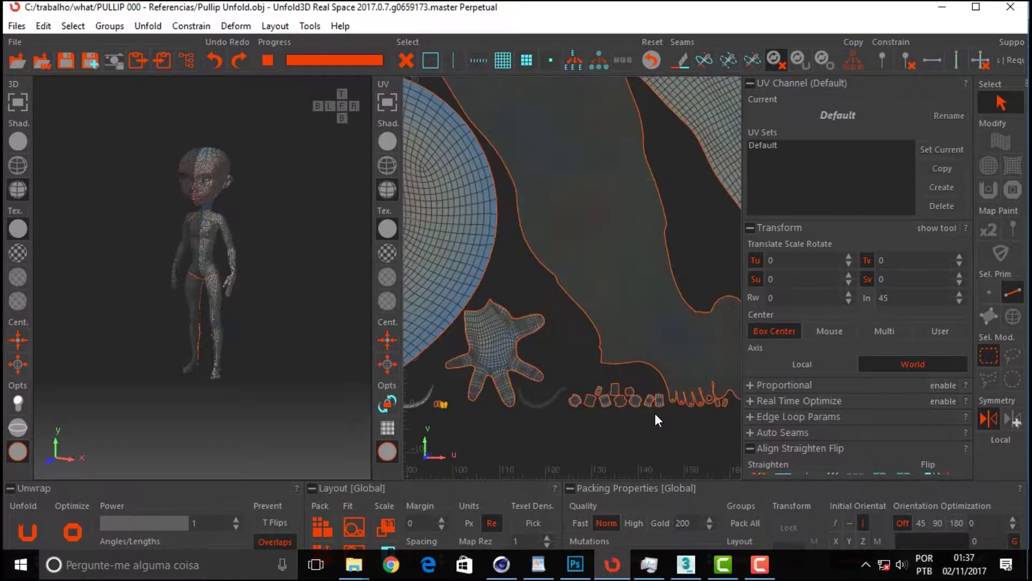
scroll(623, 377, up, 5)
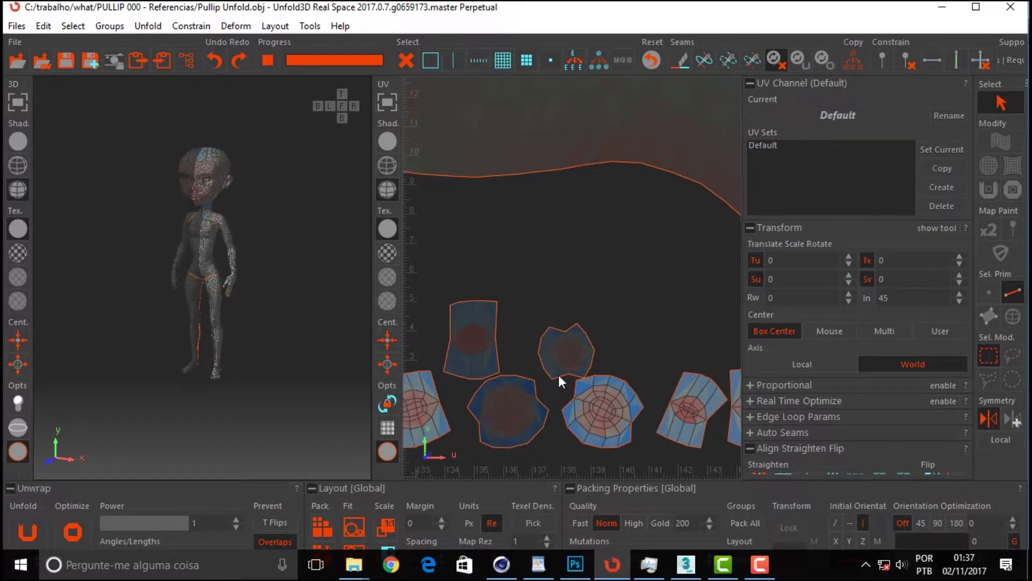
scroll(612, 379, down, 3)
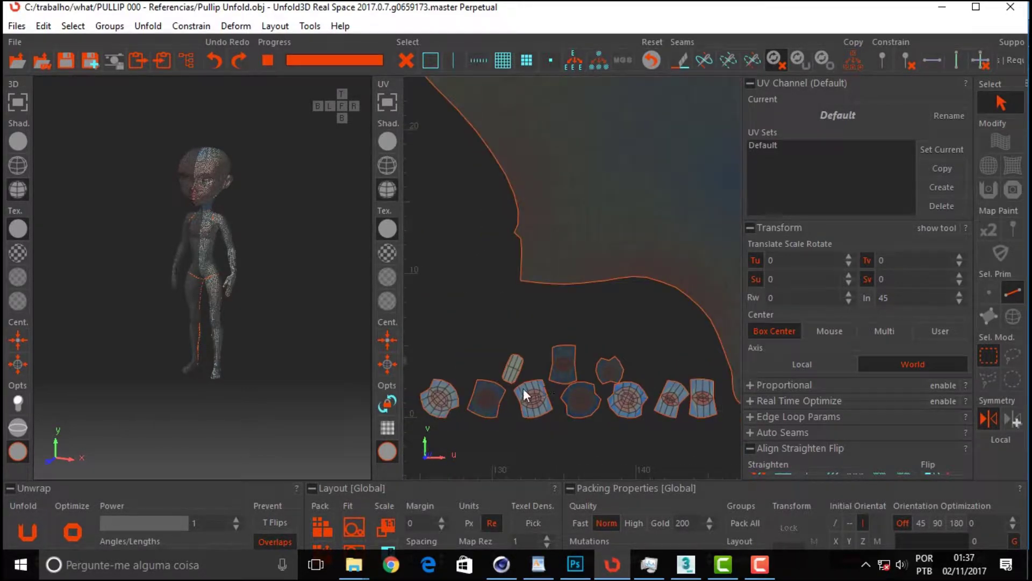
scroll(519, 328, down, 5)
scroll(601, 226, up, 3)
scroll(601, 225, down, 3)
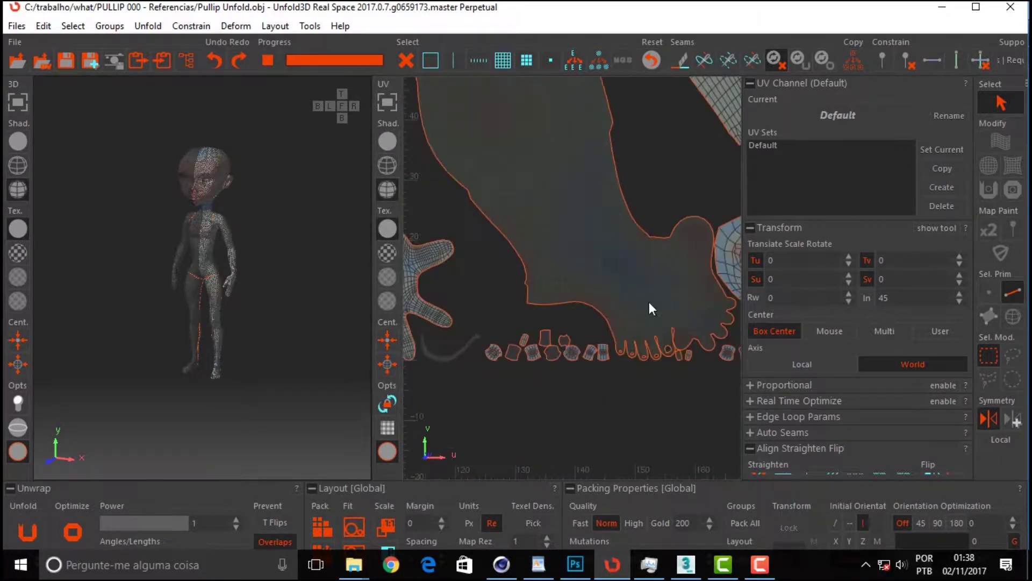
scroll(686, 341, up, 3)
scroll(650, 350, up, 2)
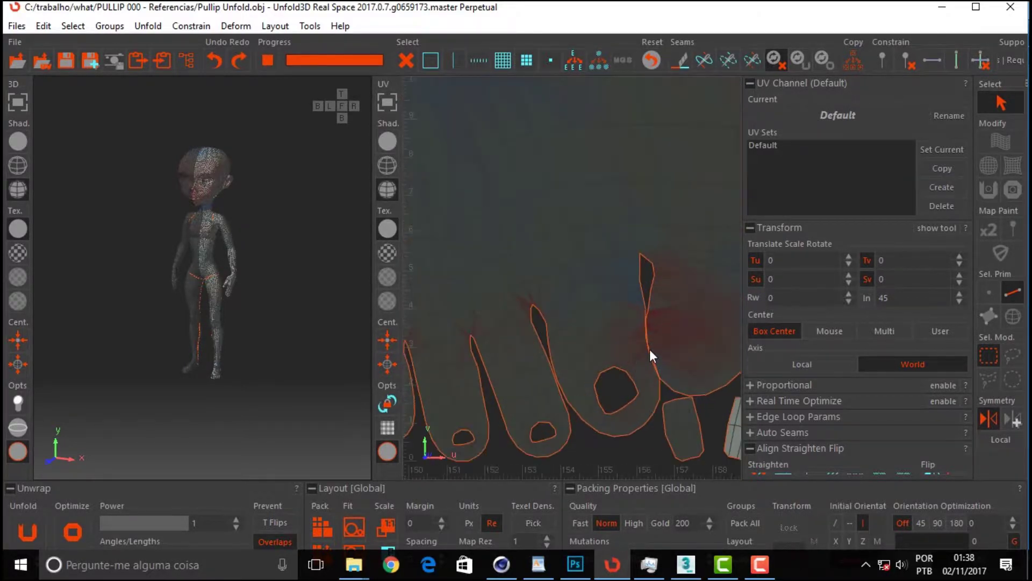
scroll(650, 349, down, 8)
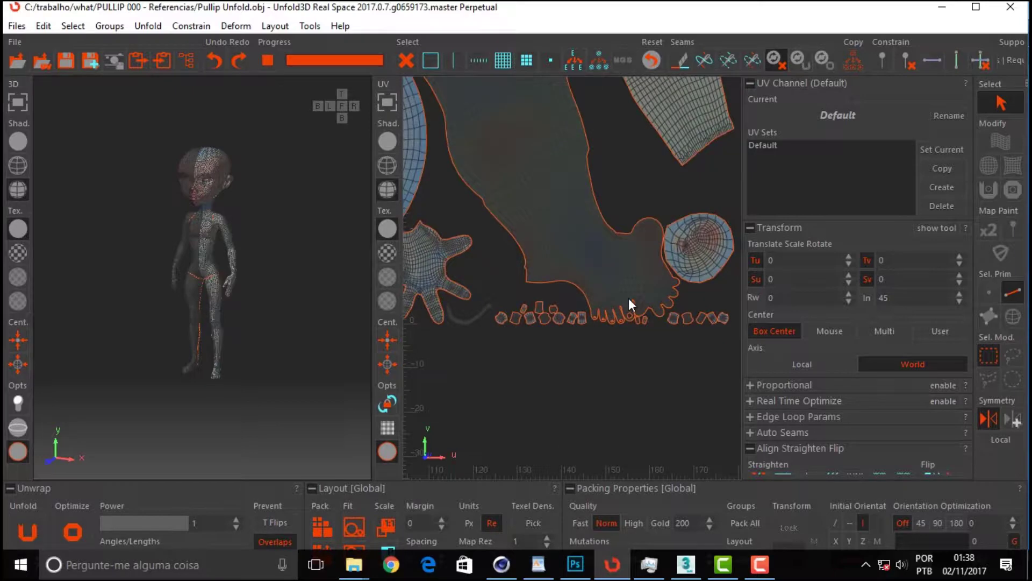
scroll(593, 211, down, 3)
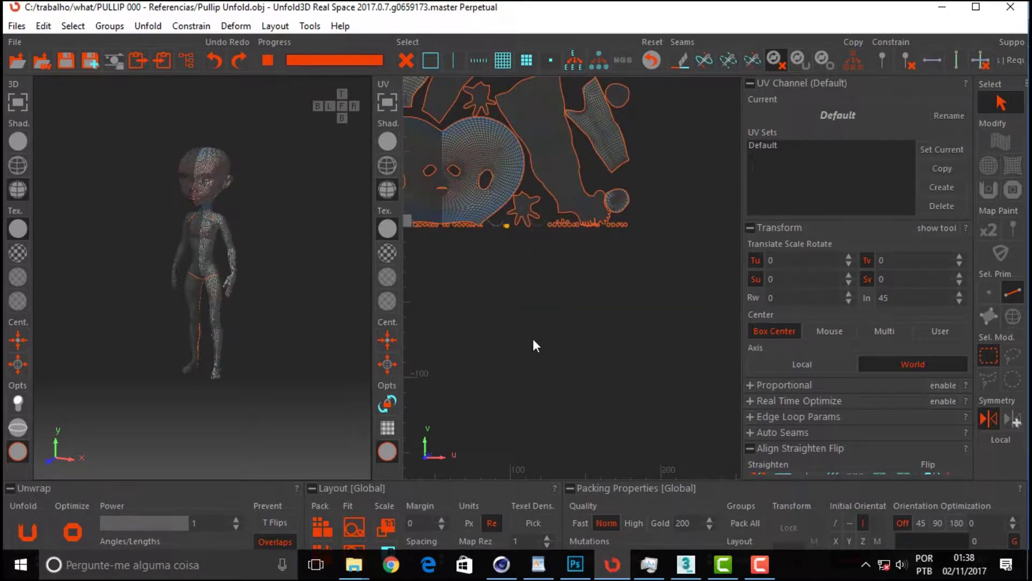
key(f)
scroll(449, 200, up, 6)
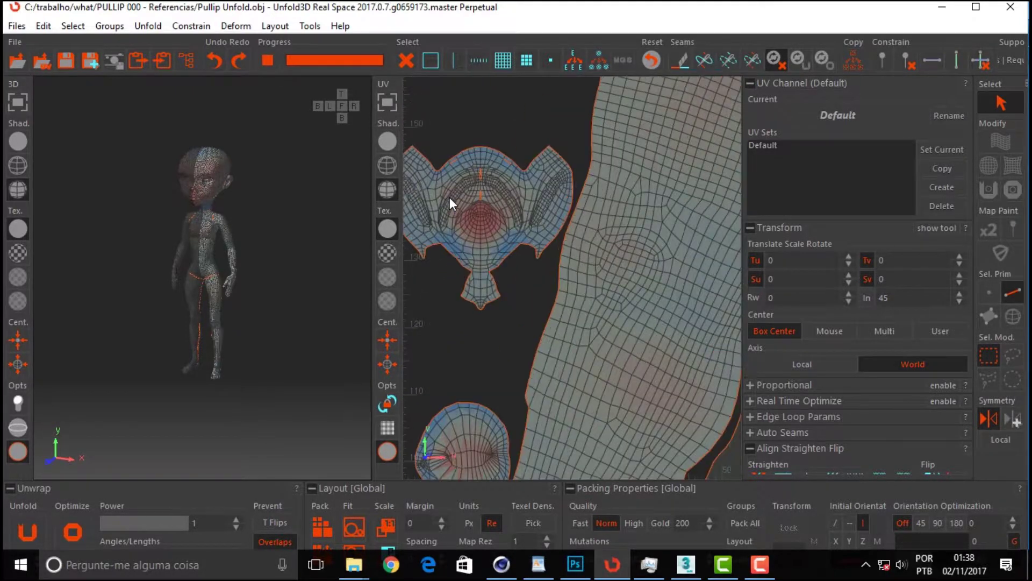
scroll(485, 195, up, 3)
scroll(486, 195, down, 2)
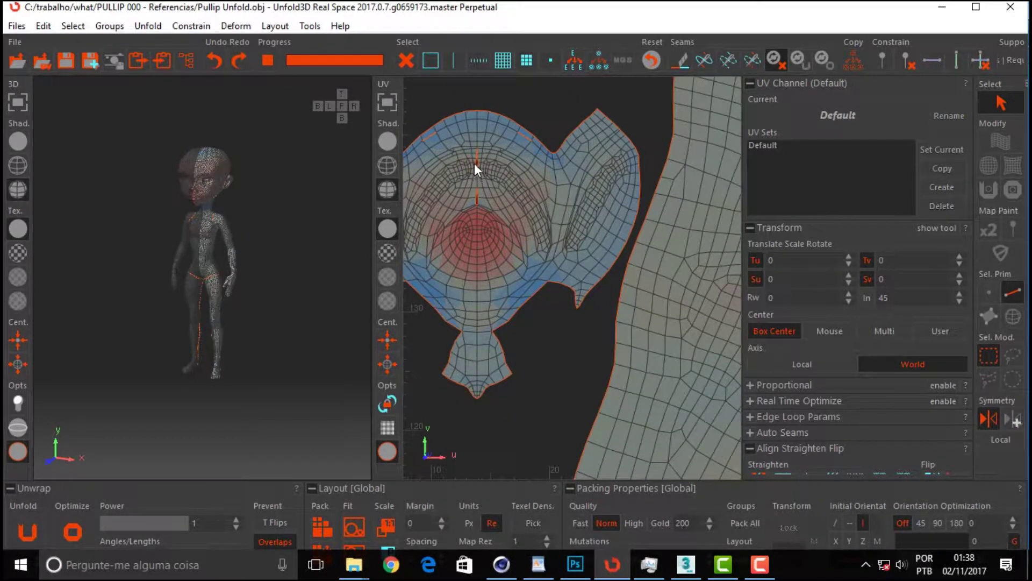
scroll(475, 165, up, 5)
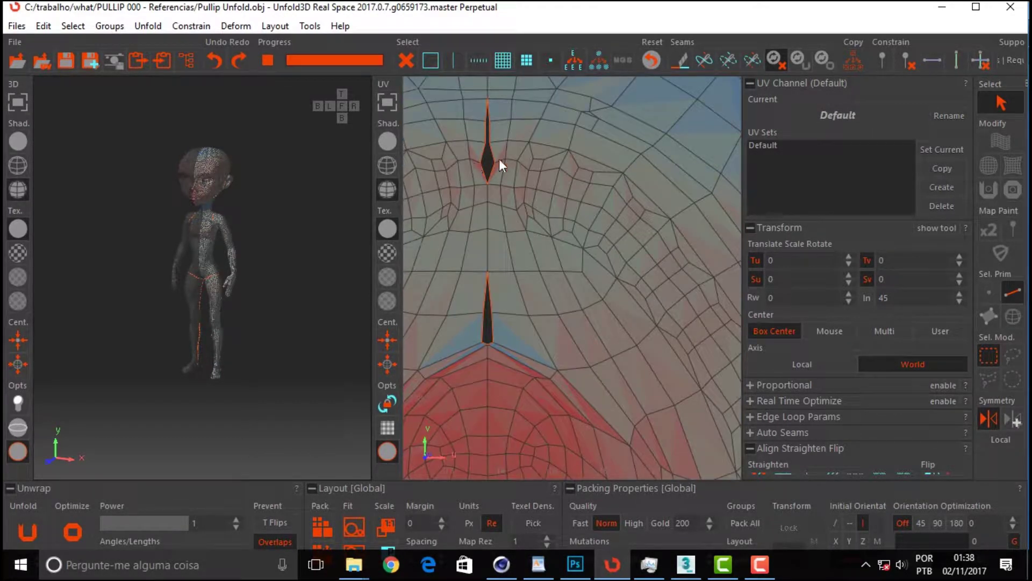
scroll(524, 270, down, 5)
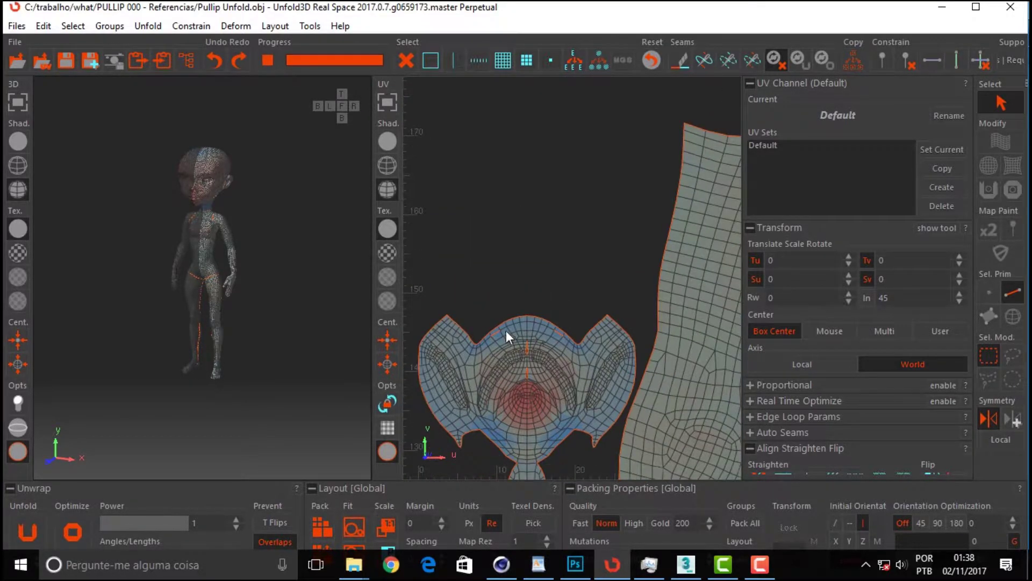
scroll(508, 333, up, 3)
scroll(491, 344, up, 3)
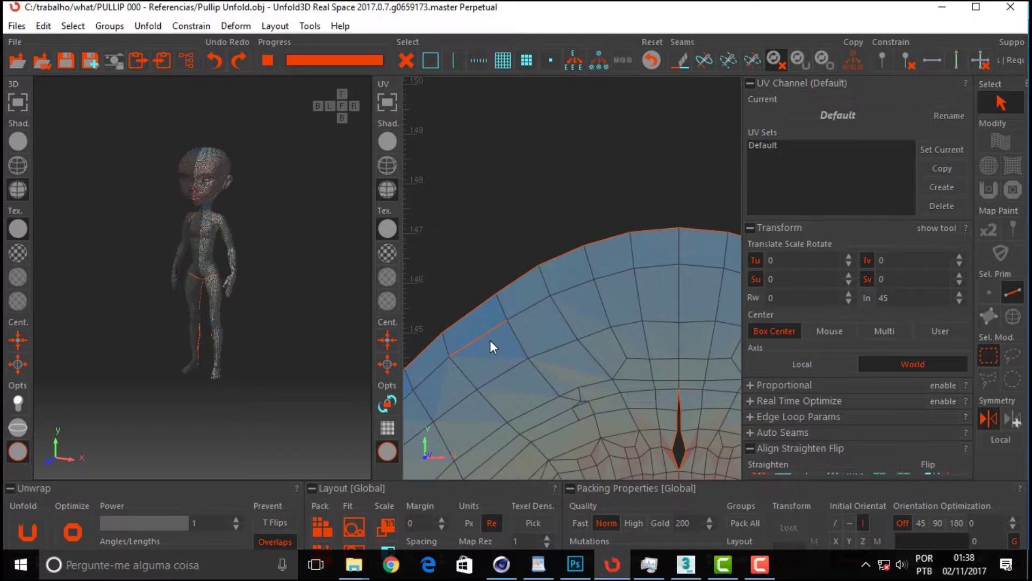
scroll(490, 342, down, 3)
key(f)
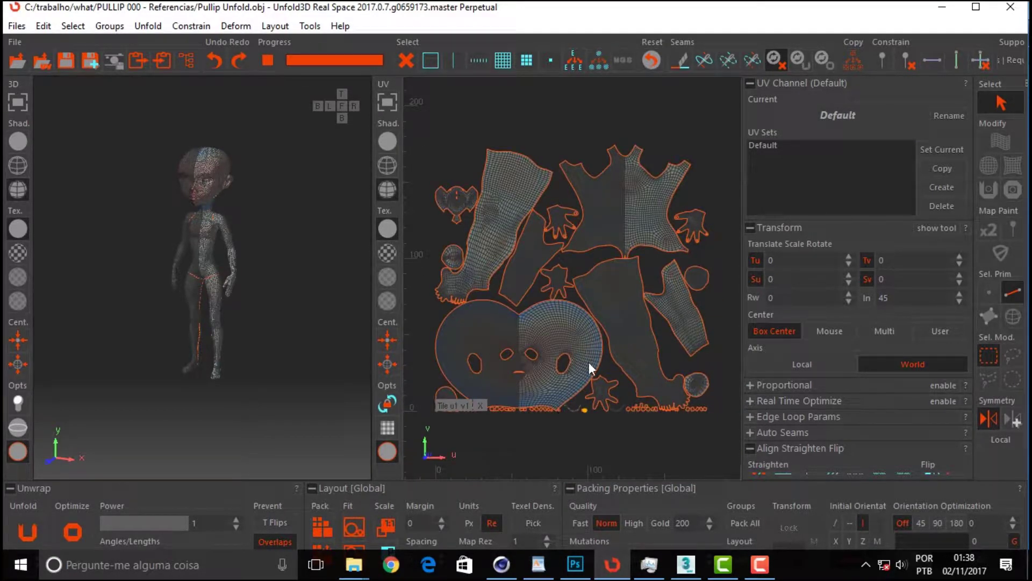
Look over the hand and torso UV islands, then open the Files menu
scroll(579, 231, up, 10)
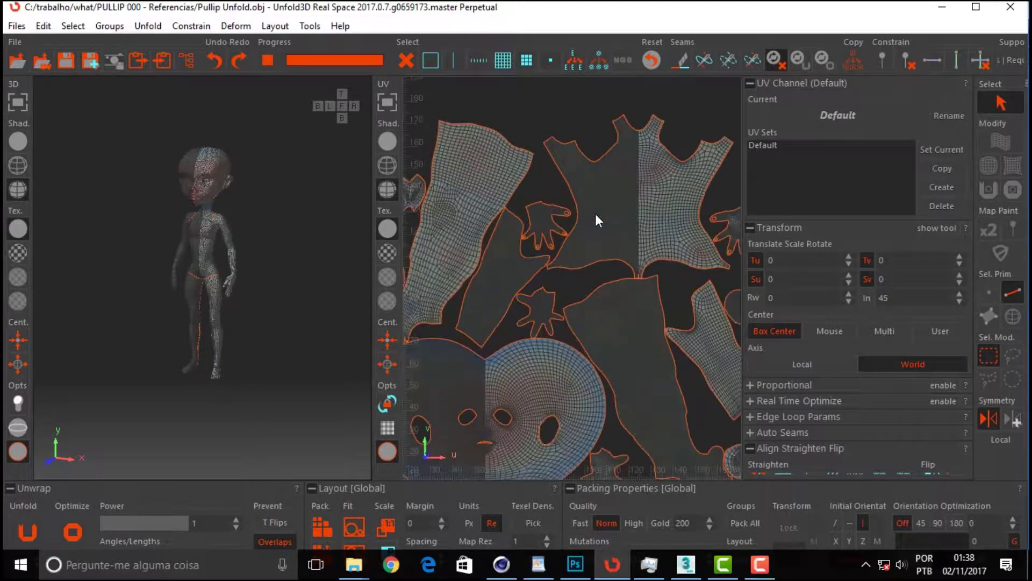
middle_drag(531, 229, 534, 364)
scroll(512, 429, down, 5)
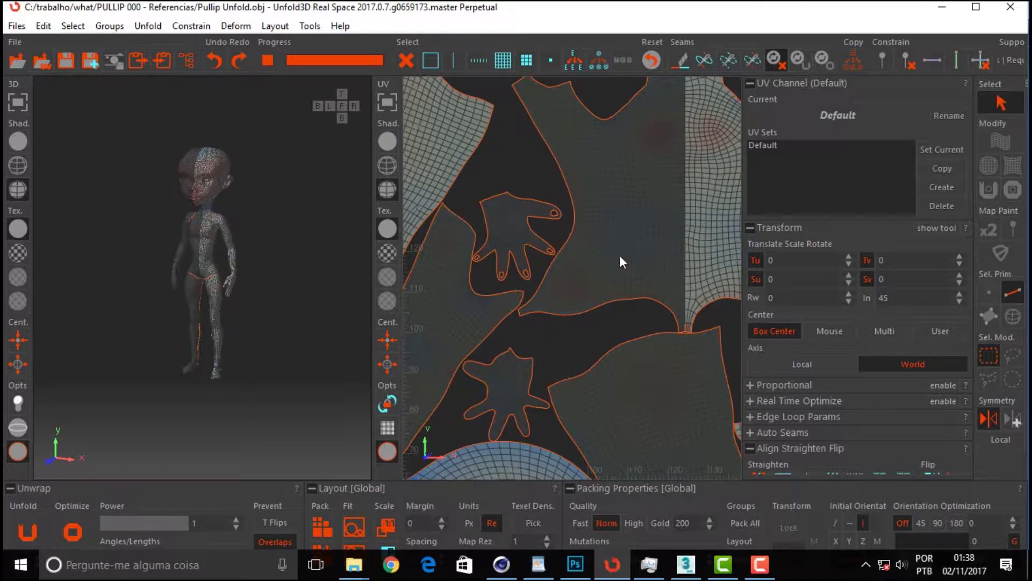
scroll(619, 255, down, 10)
scroll(668, 265, up, 6)
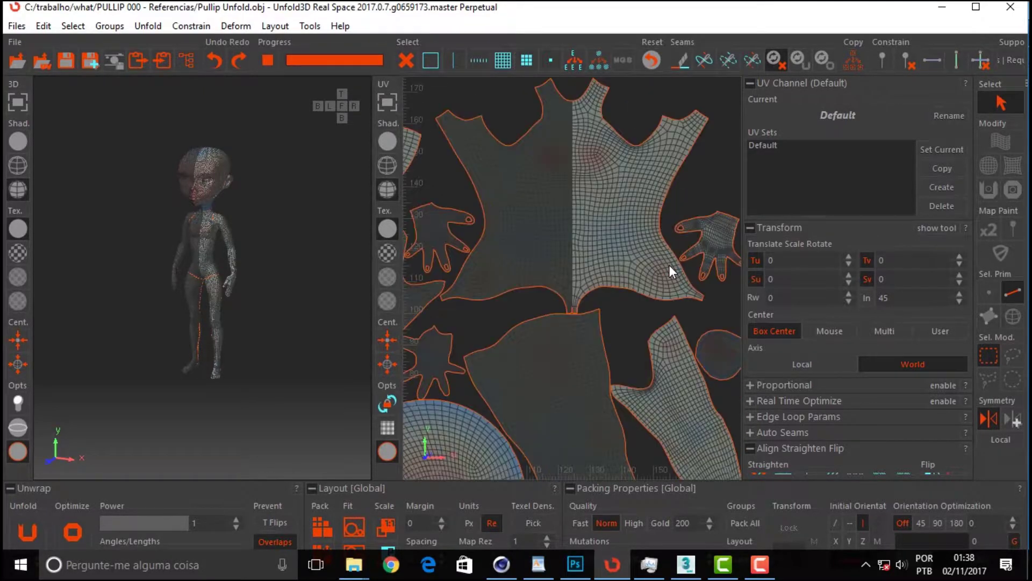
scroll(668, 264, down, 6)
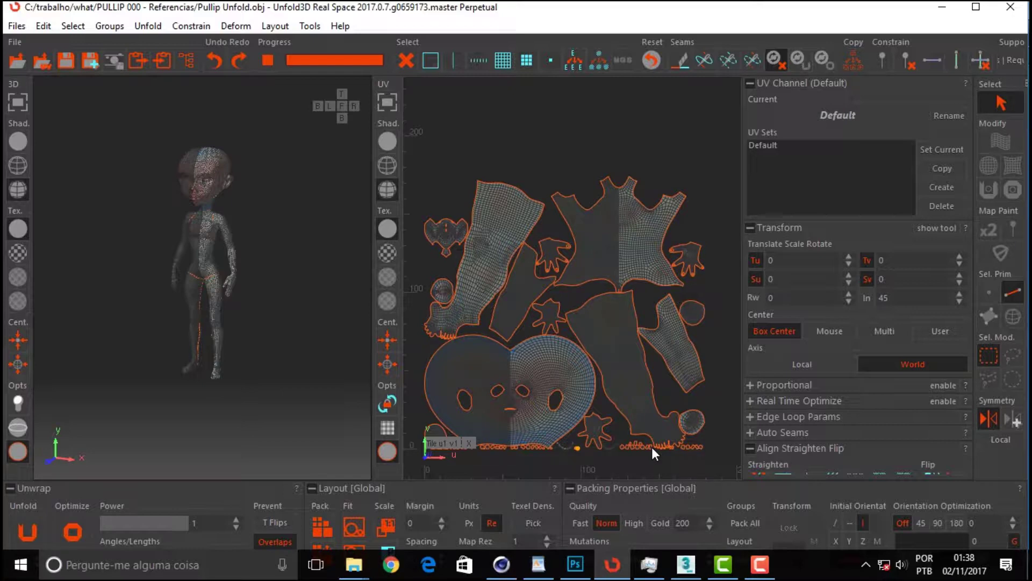
click(17, 27)
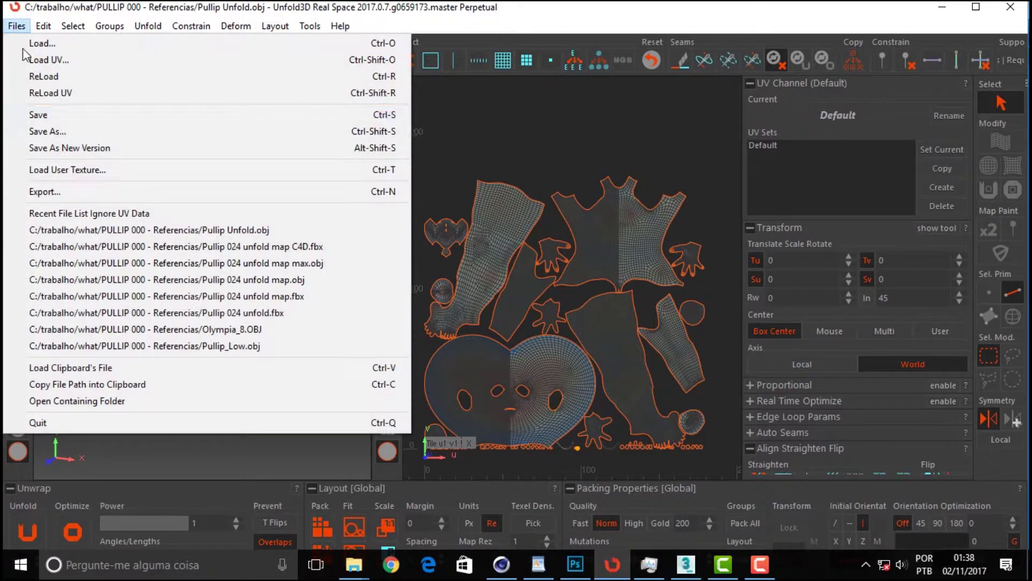
Save the unfolded doll as Pullip Unfold 007.OBJ, then minimize Unfold3D
click(61, 133)
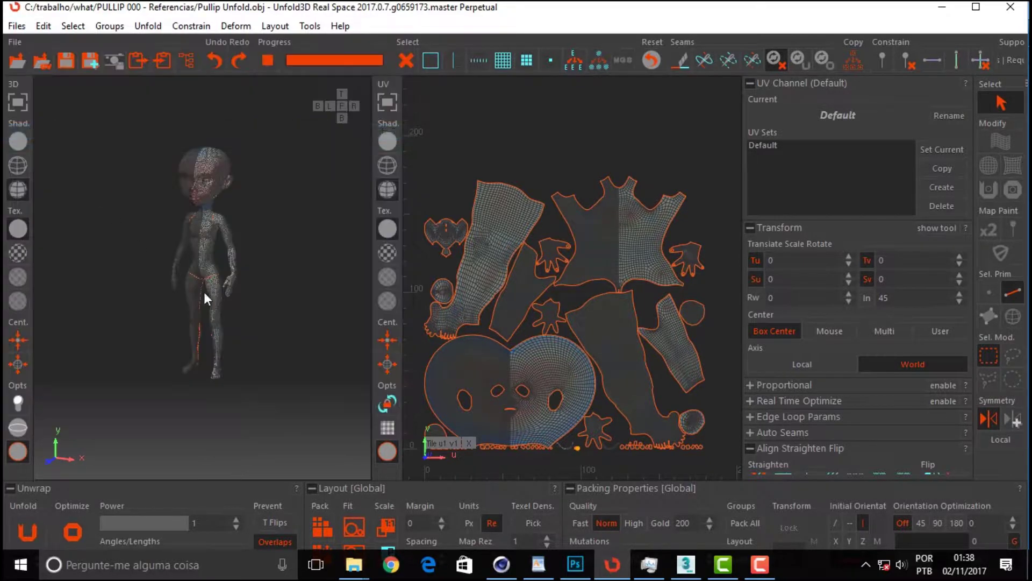
drag(652, 126, 638, 280)
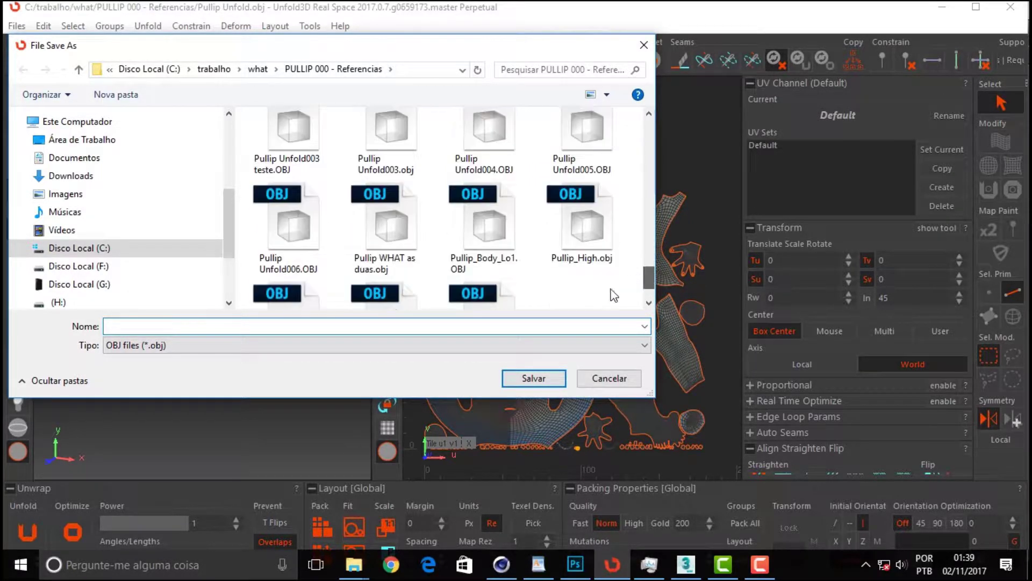
click(281, 267)
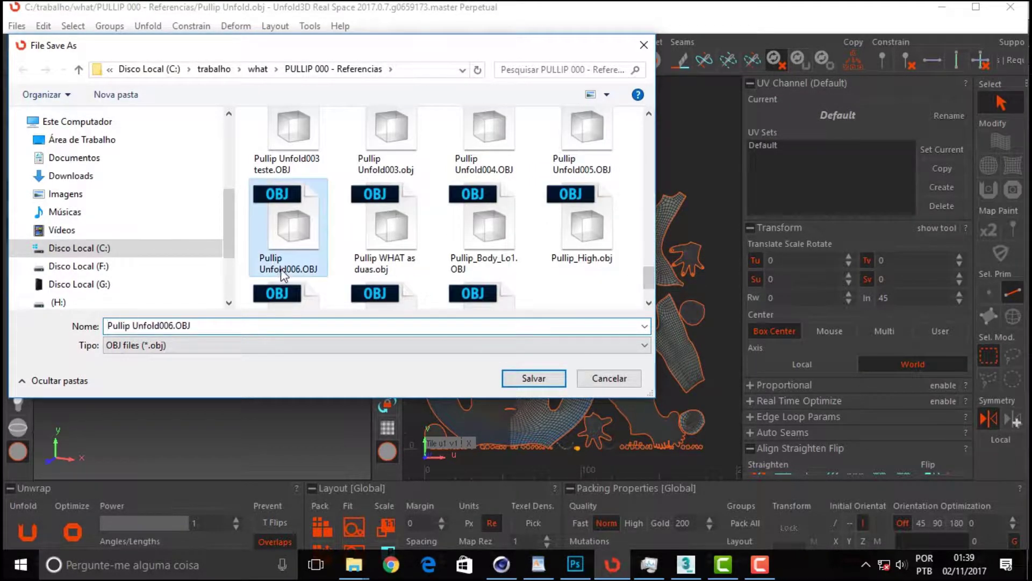
click(171, 326)
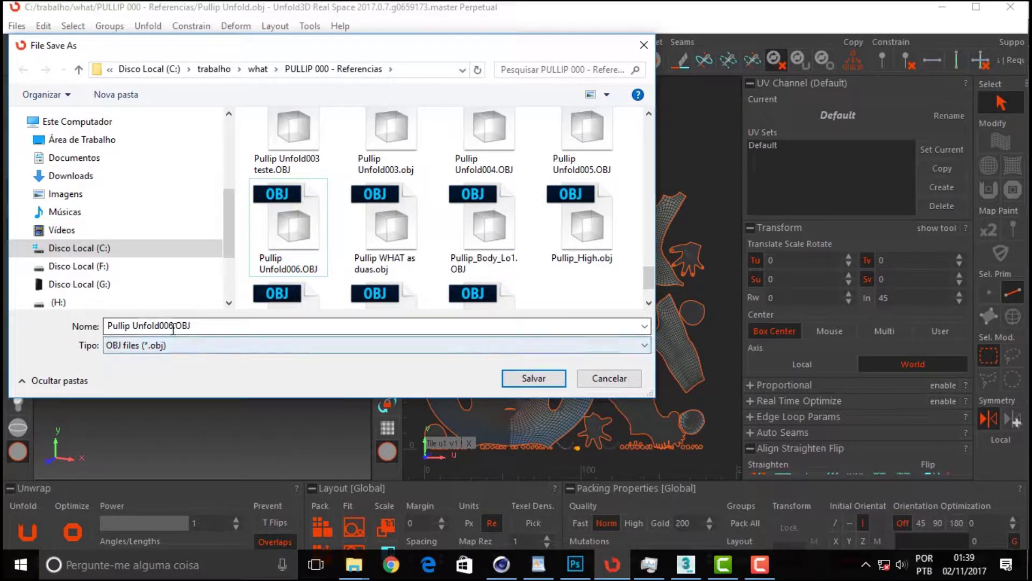
click(173, 322)
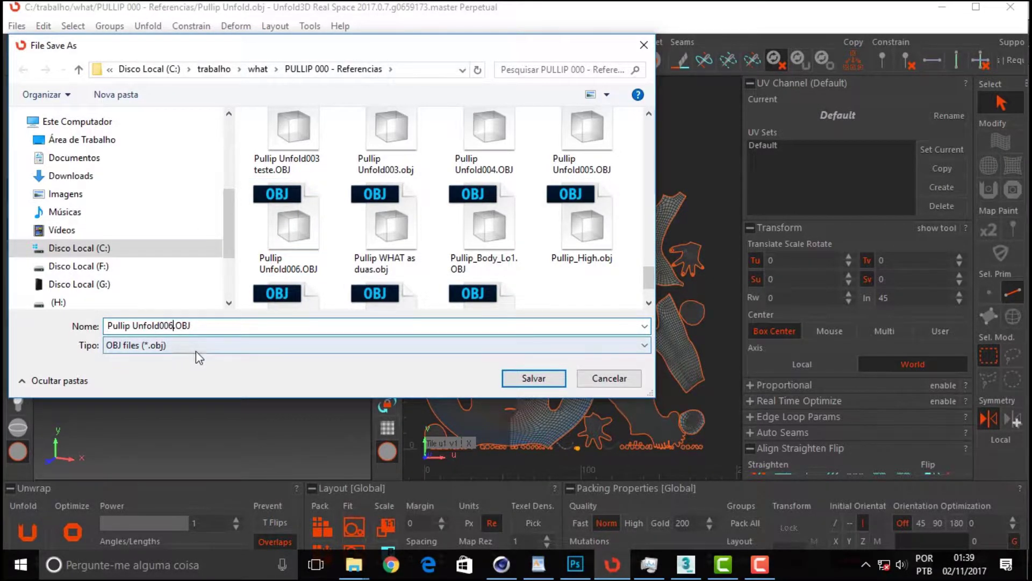
key(BackSpace)
key(BackSpace)
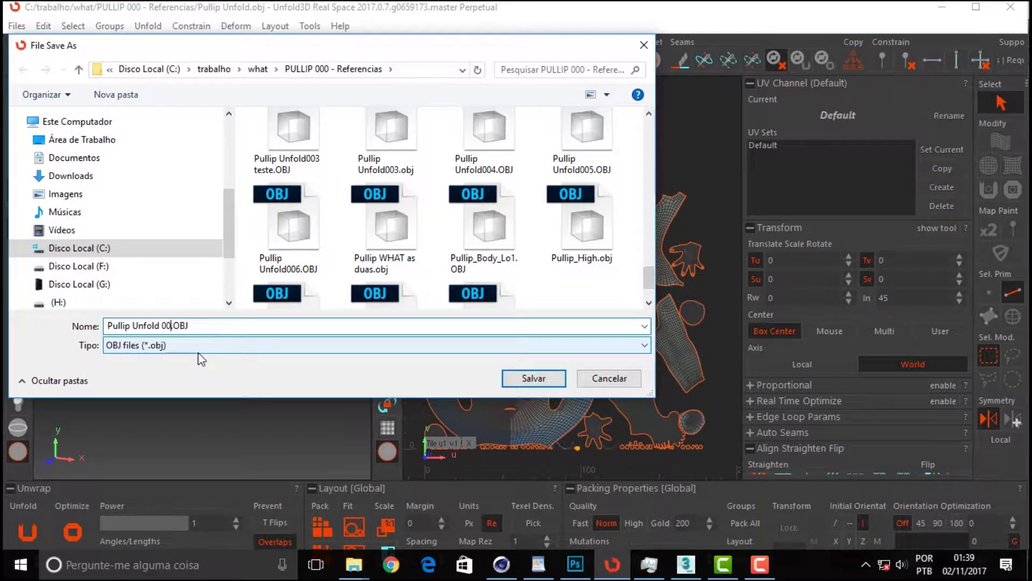
key(Return)
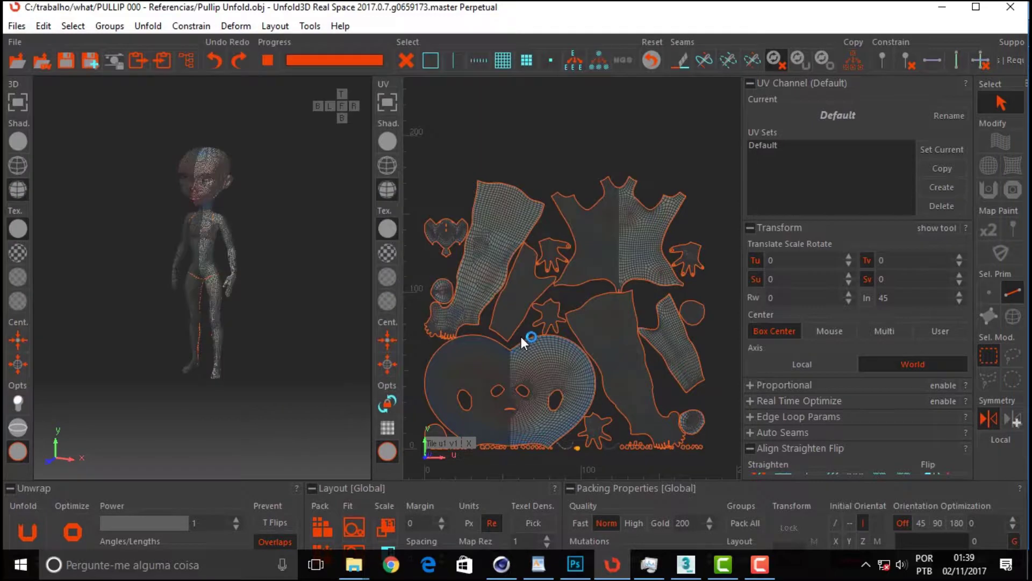
click(942, 11)
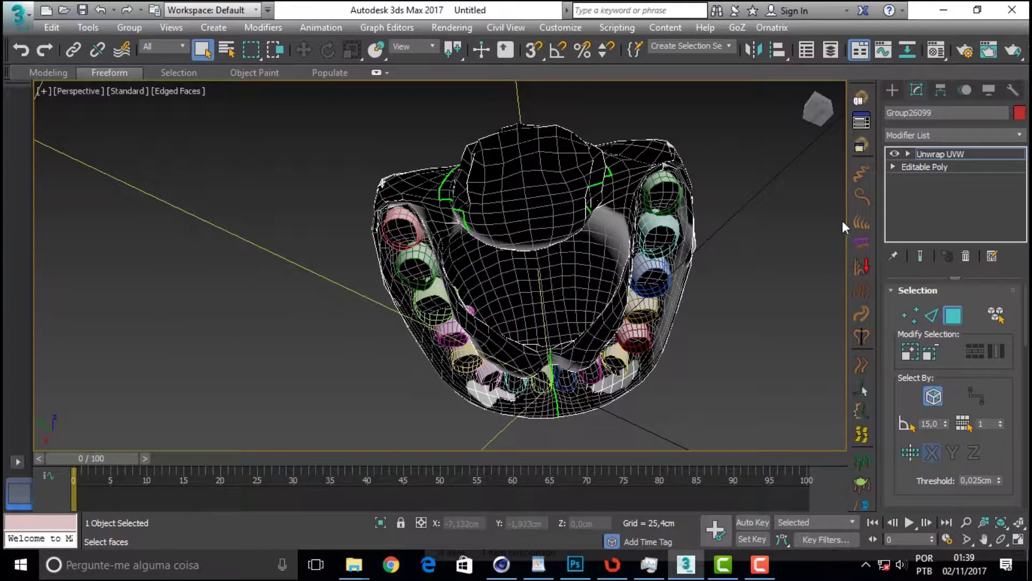
Minimize 3ds Max and the WordPad script notes, then launch ZBrush 4R8 from the desktop
click(944, 10)
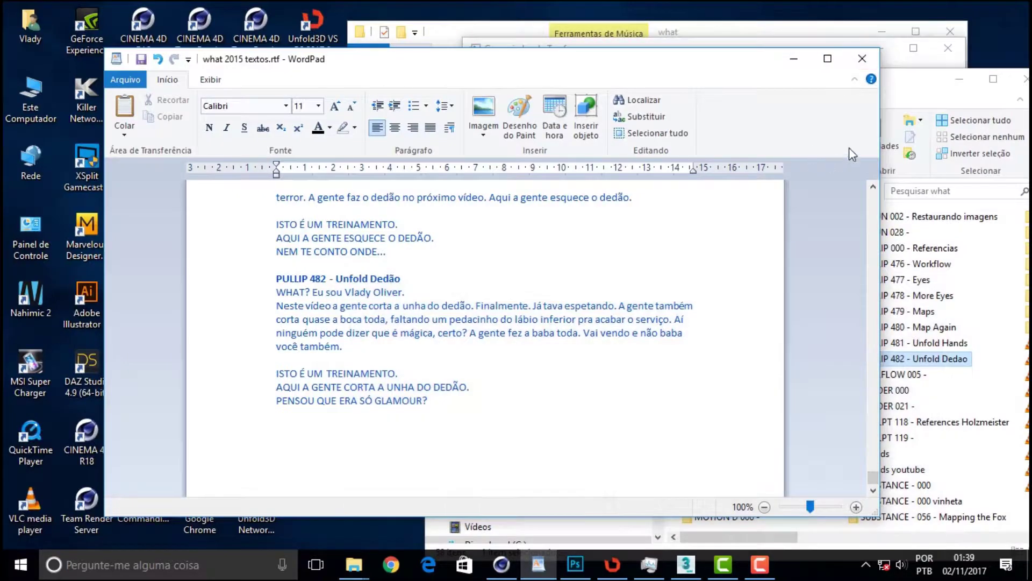
click(794, 59)
click(255, 370)
double_click(255, 370)
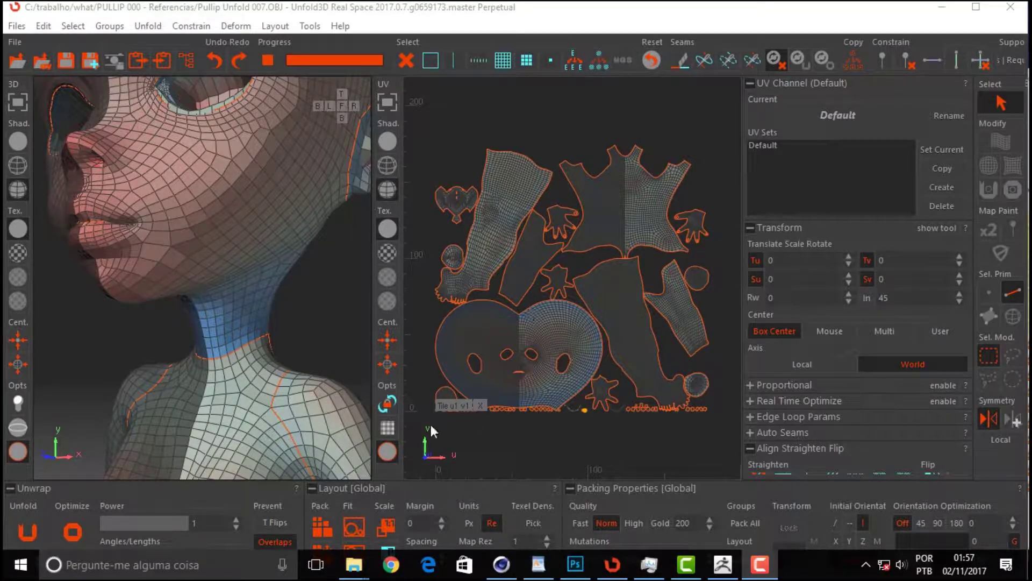
Fit the Pullip UV islands into the 0–1 tile, accept the rescale, and frame the layout
click(353, 526)
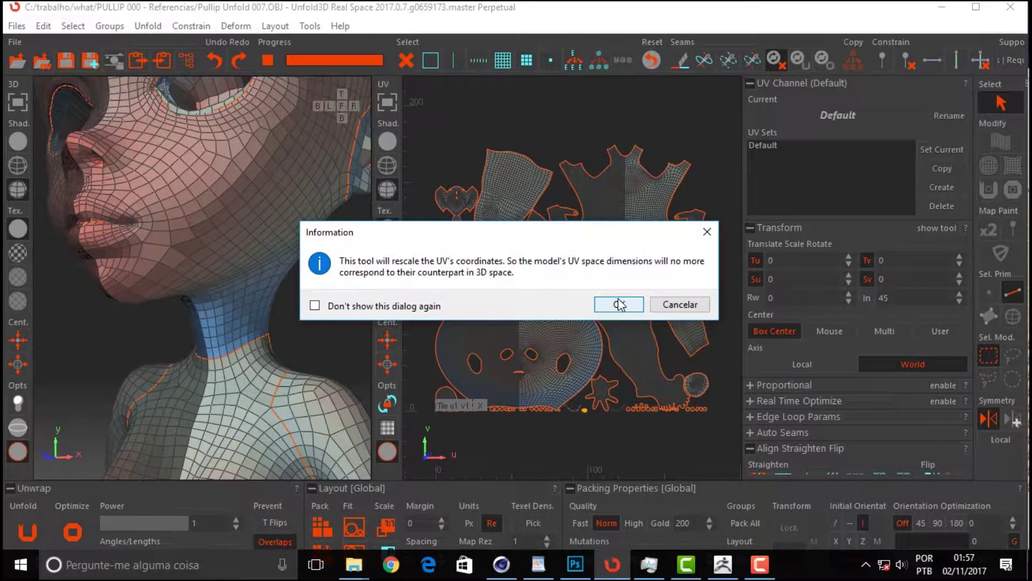
click(619, 305)
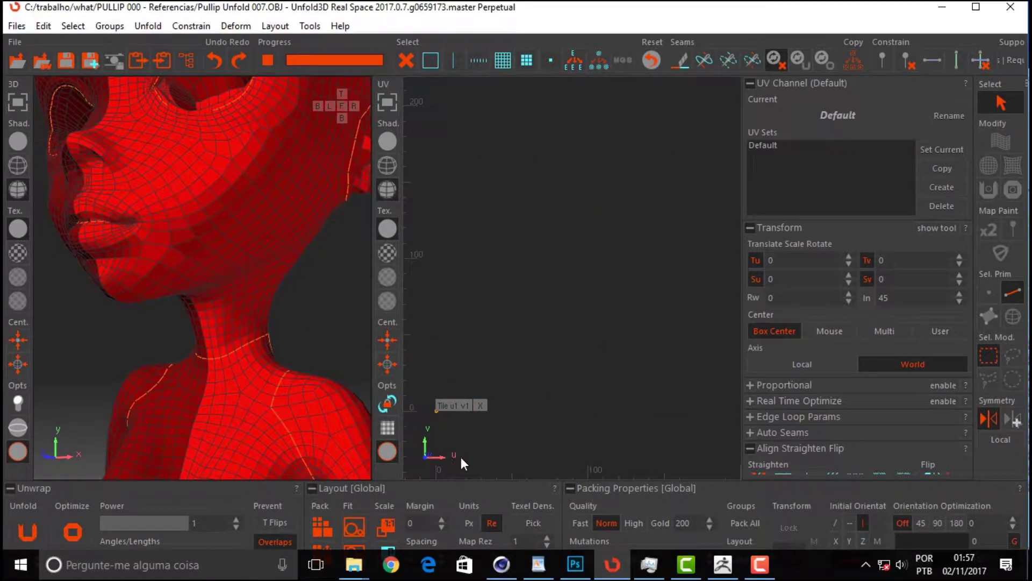
key(f)
scroll(526, 270, up, 3)
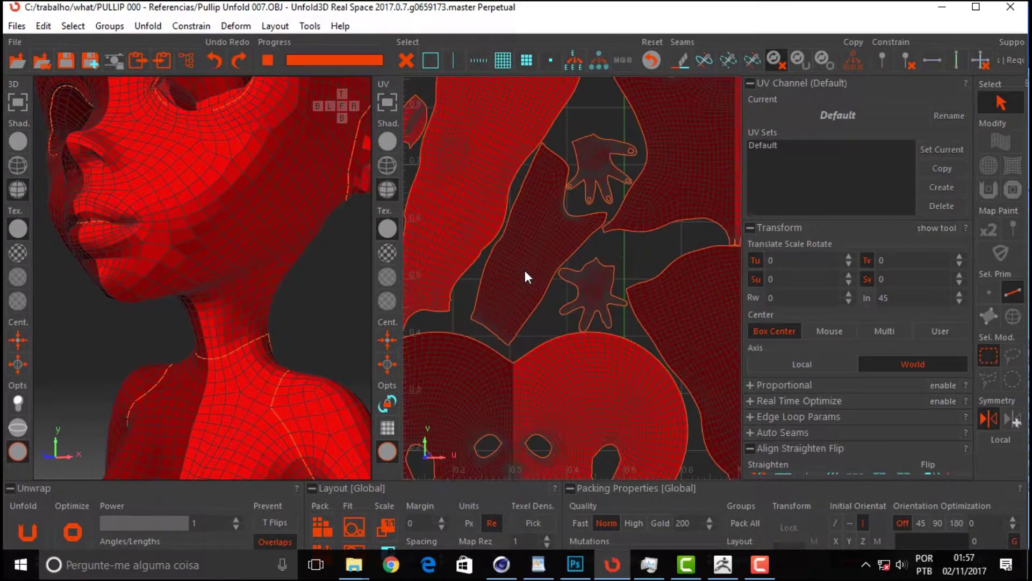
scroll(525, 271, down, 5)
scroll(524, 271, up, 4)
scroll(525, 271, down, 3)
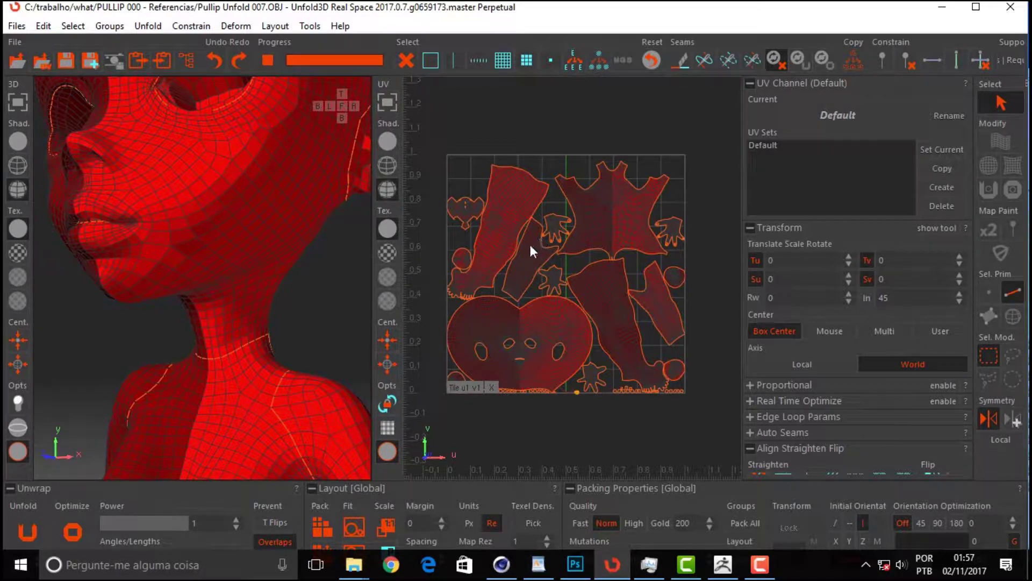
scroll(534, 244, up, 5)
scroll(528, 243, down, 3)
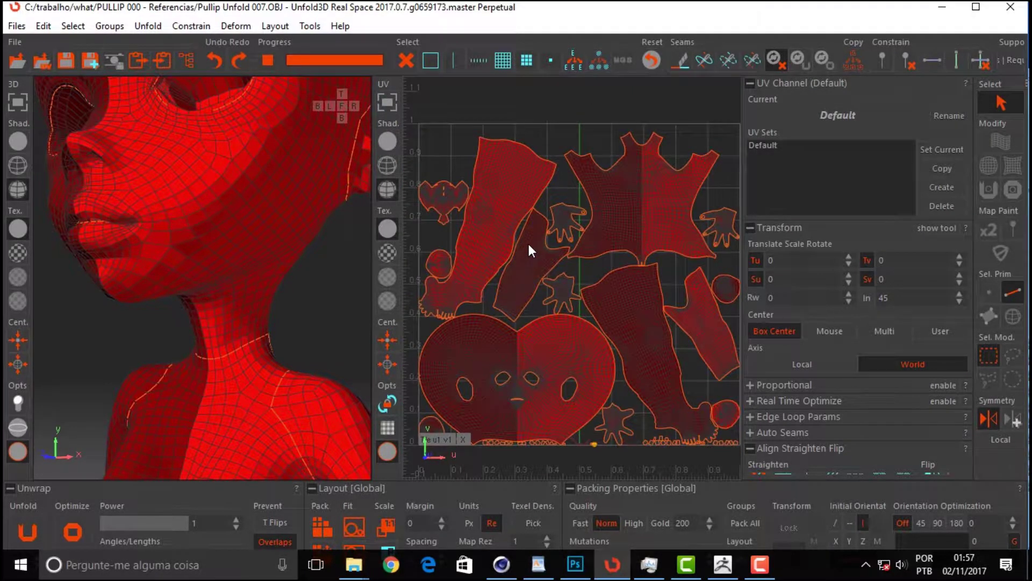
scroll(528, 245, down, 1)
scroll(617, 364, up, 5)
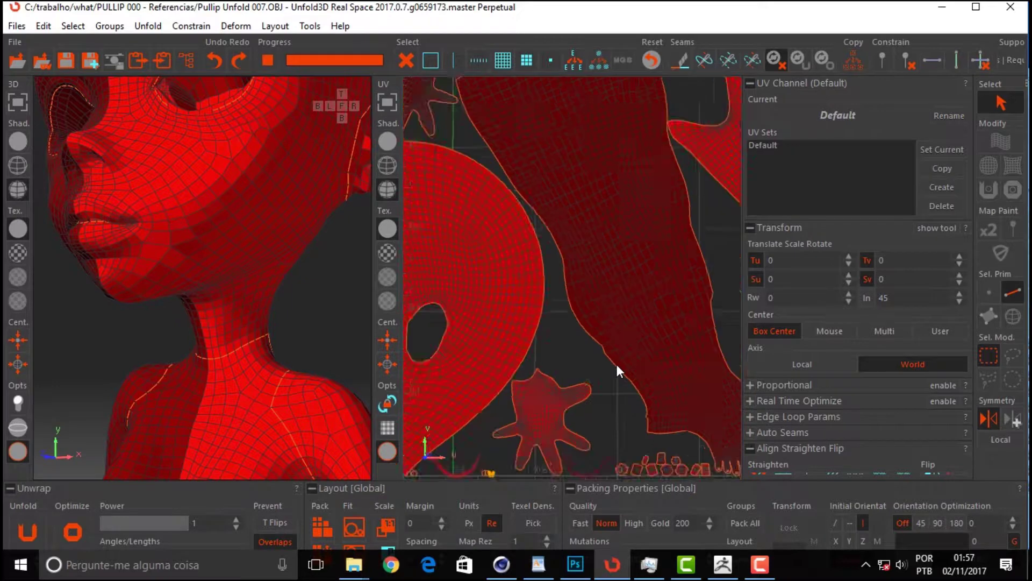
scroll(616, 364, down, 3)
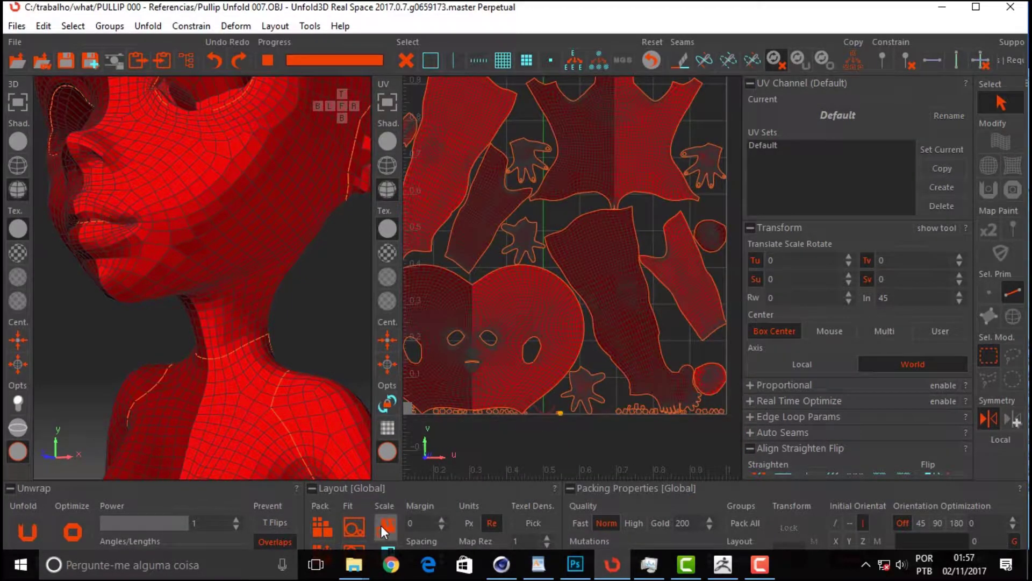
click(383, 525)
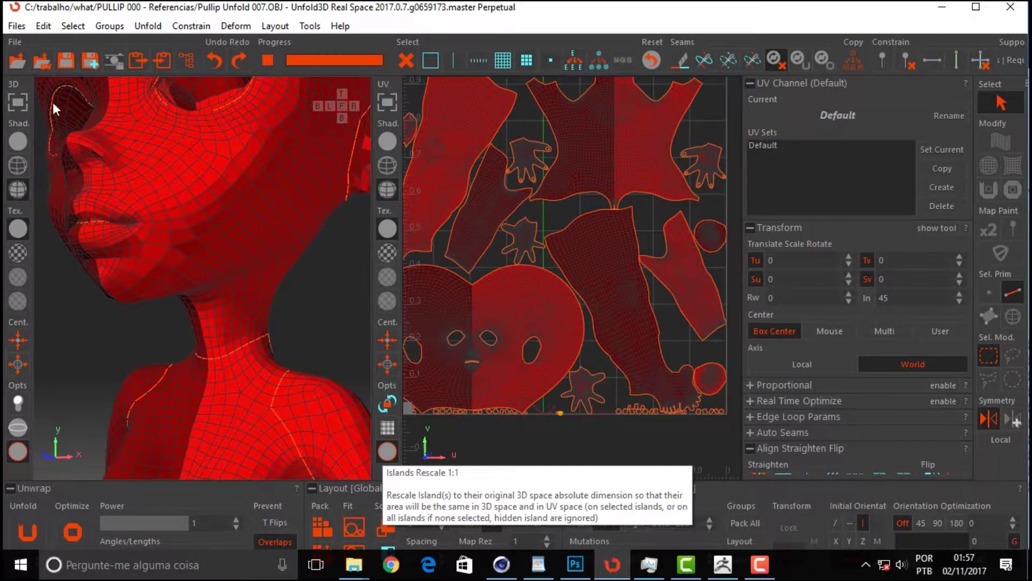
Save the rescaled layout over Pullip Unfold 007.OBJ, confirming the overwrite
click(16, 26)
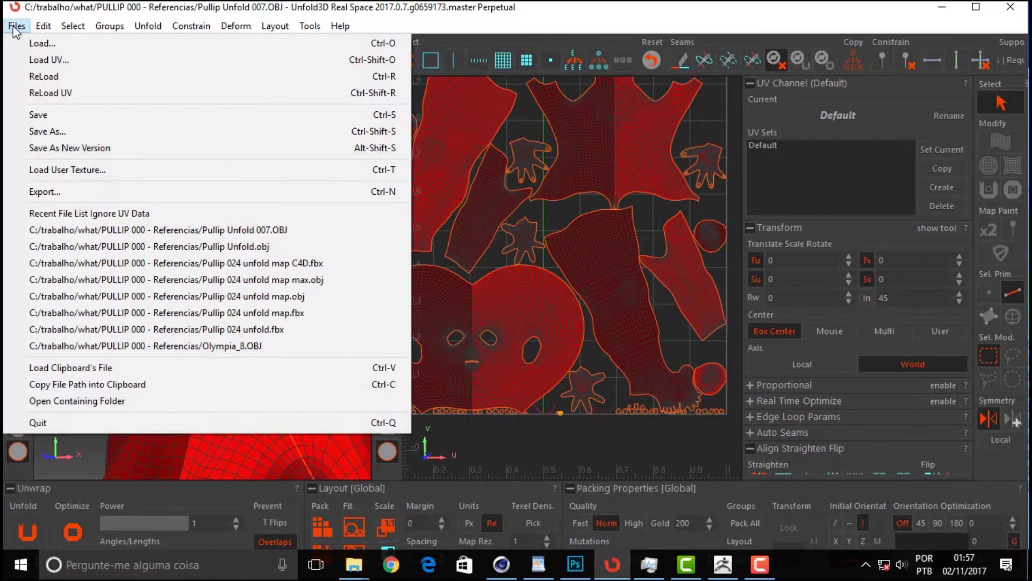
click(68, 131)
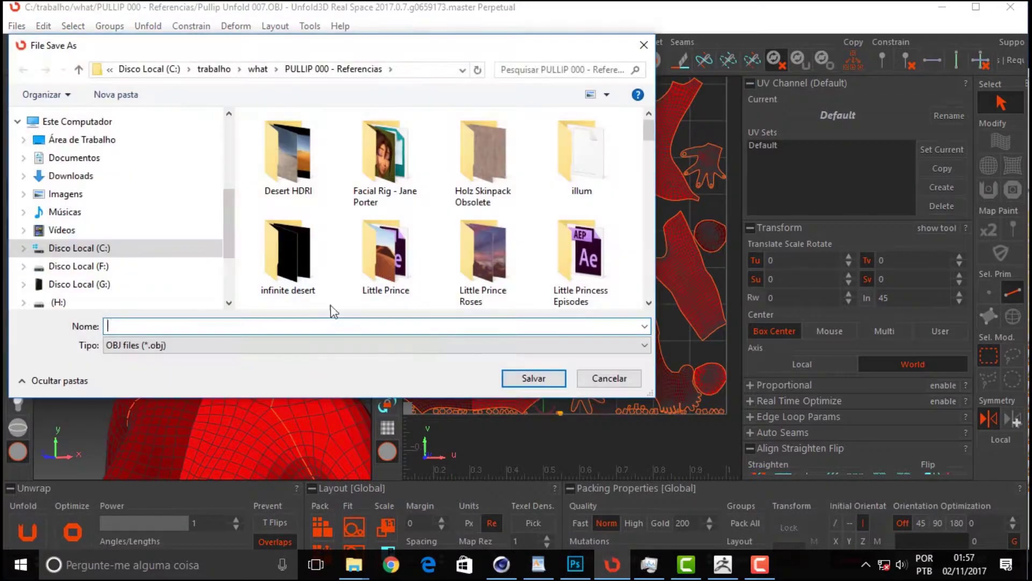
drag(646, 126, 638, 248)
click(379, 227)
click(533, 378)
click(566, 285)
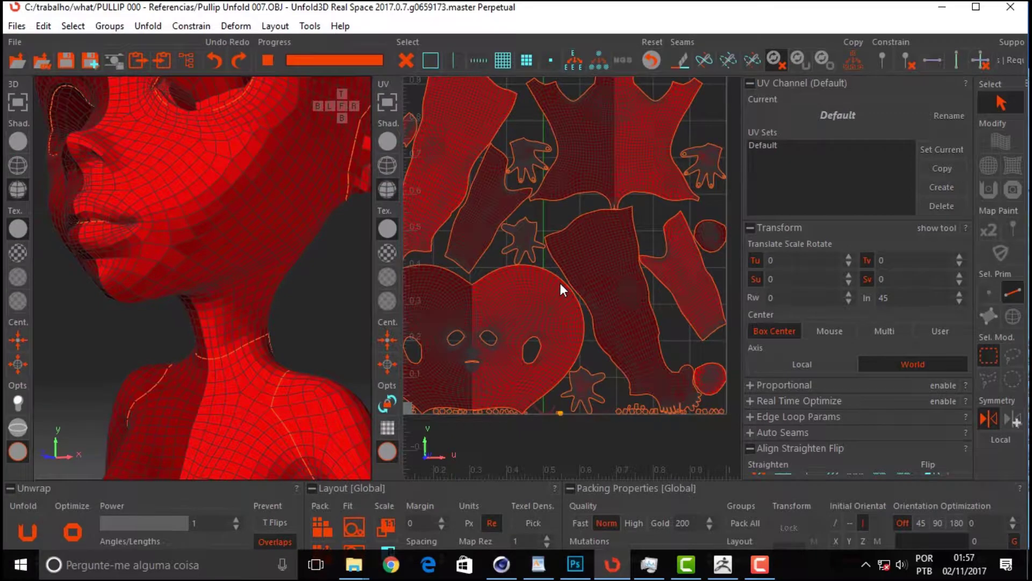
click(722, 564)
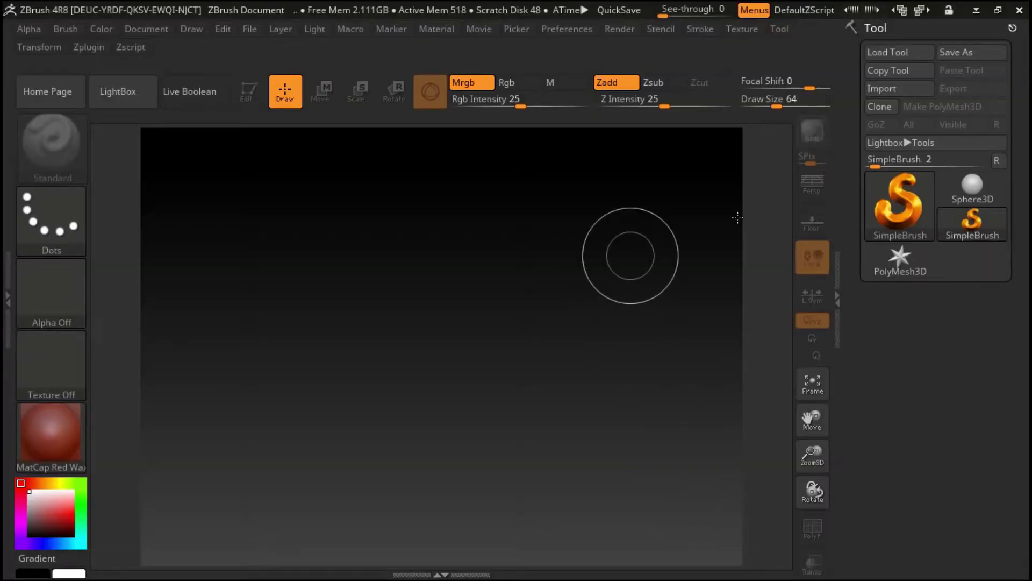
Import Pullip Unfold 007.OBJ as quads and triangles, remove unused vertices, and drag the doll onto the canvas
click(907, 87)
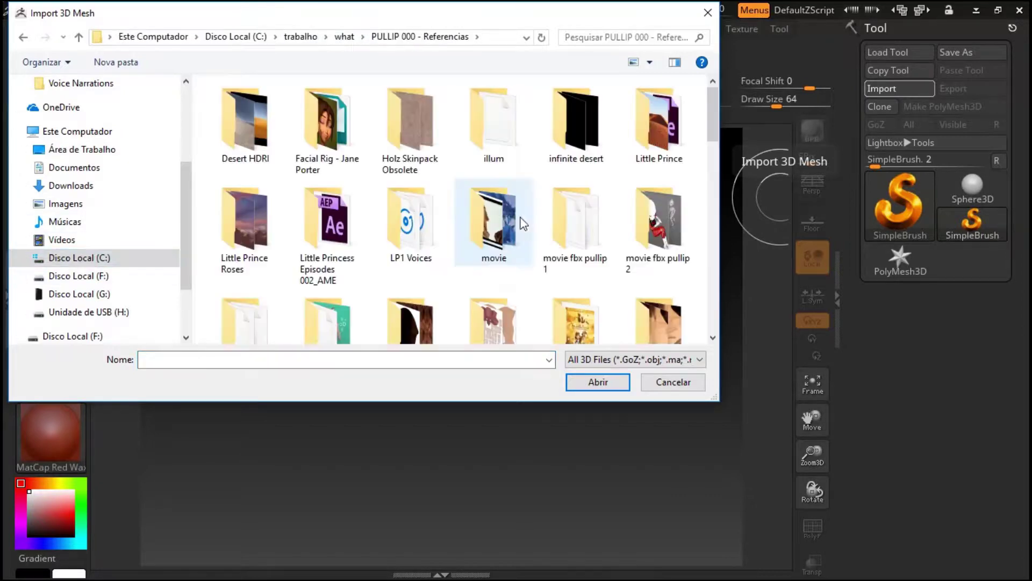
scroll(525, 224, down, 8)
scroll(516, 222, down, 3)
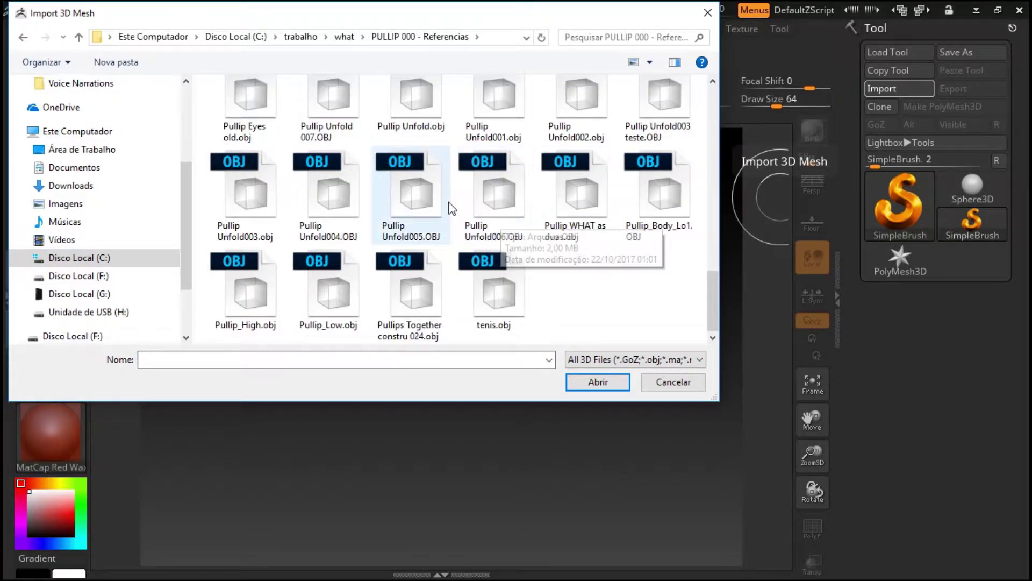
scroll(431, 207, up, 2)
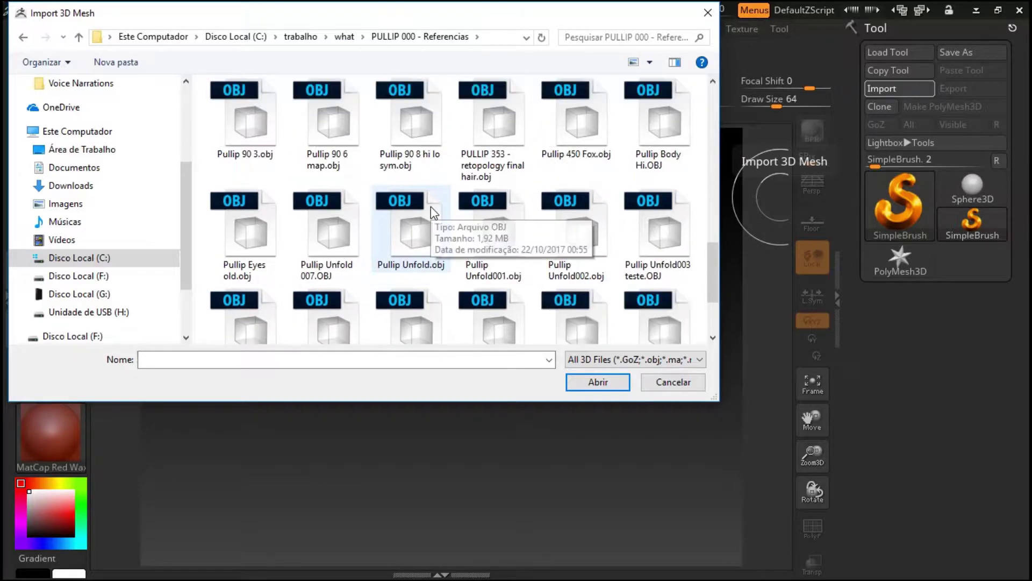
click(332, 232)
click(598, 382)
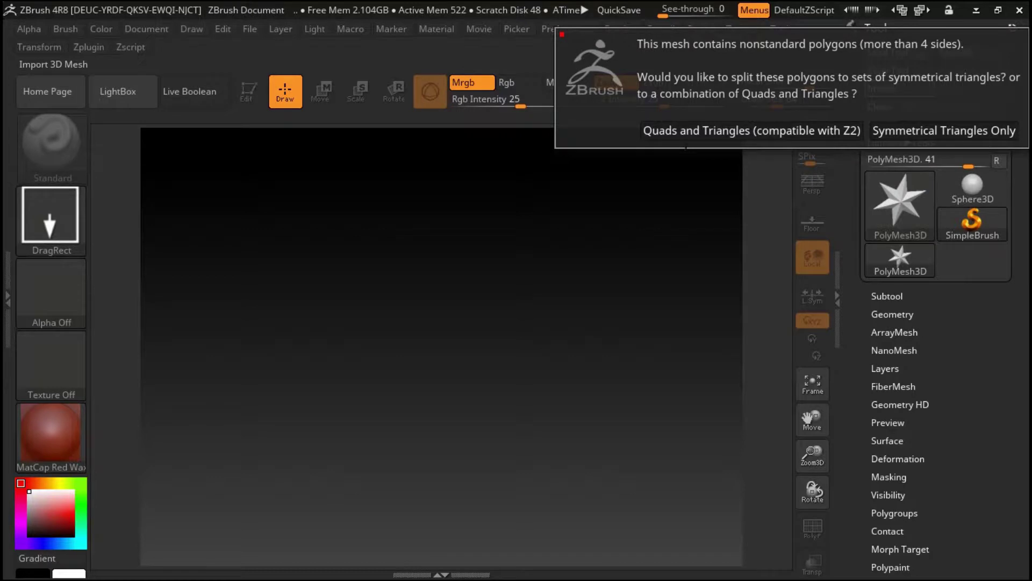
click(691, 132)
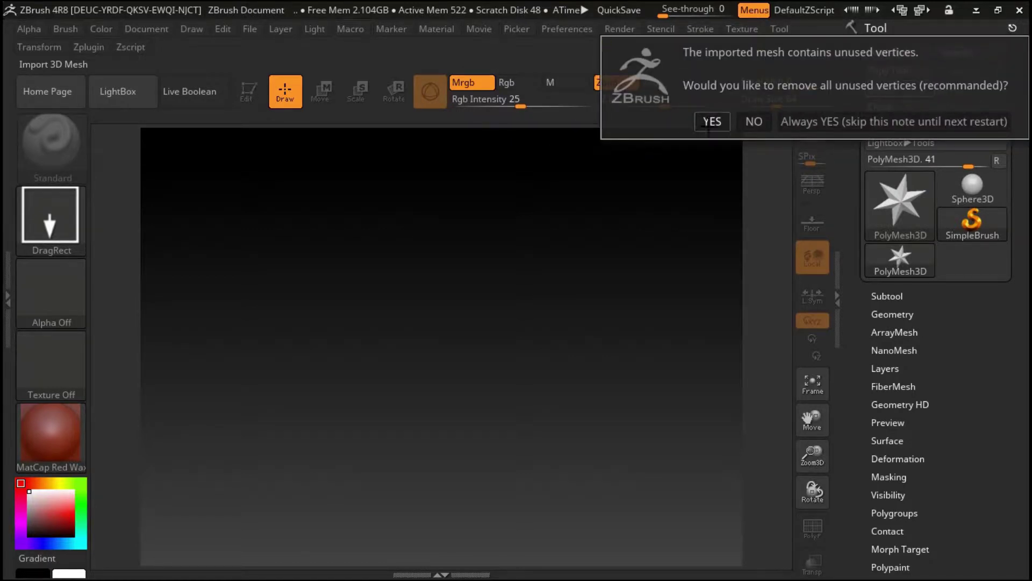
click(709, 128)
click(482, 210)
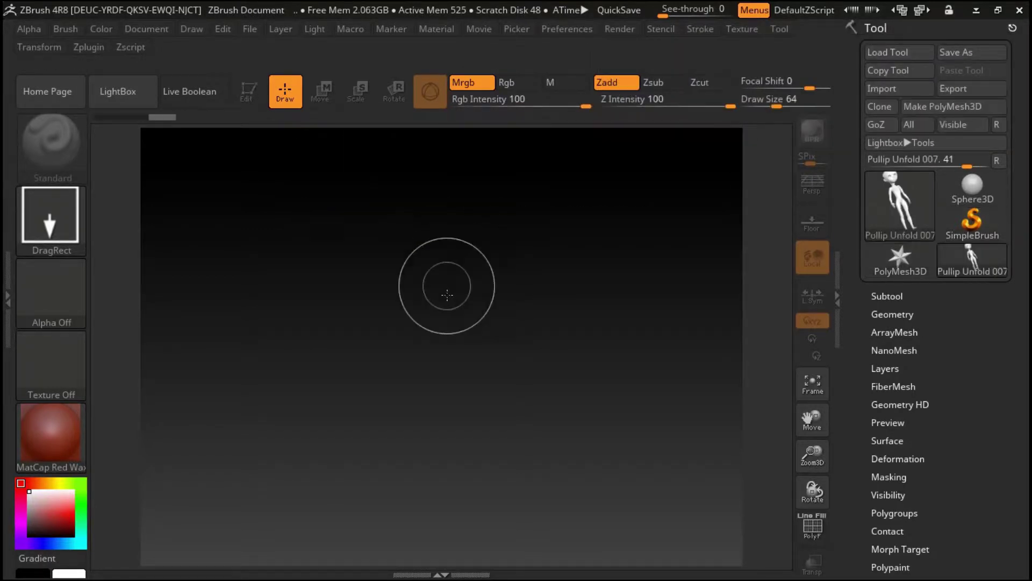
drag(454, 331, 449, 510)
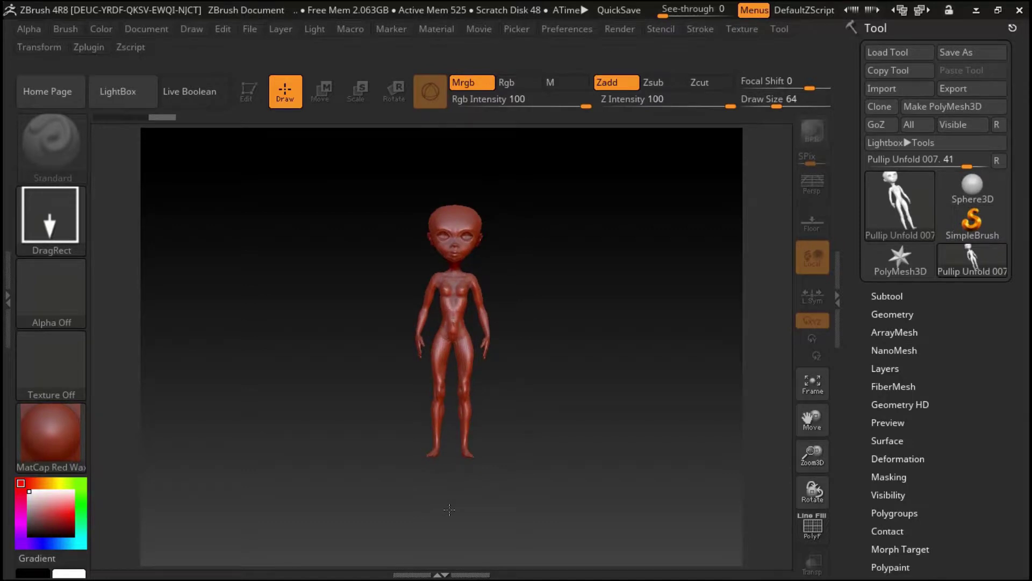
Put the doll in edit mode with MatCap Gray, frame it, and expand the UV Map panel
click(249, 92)
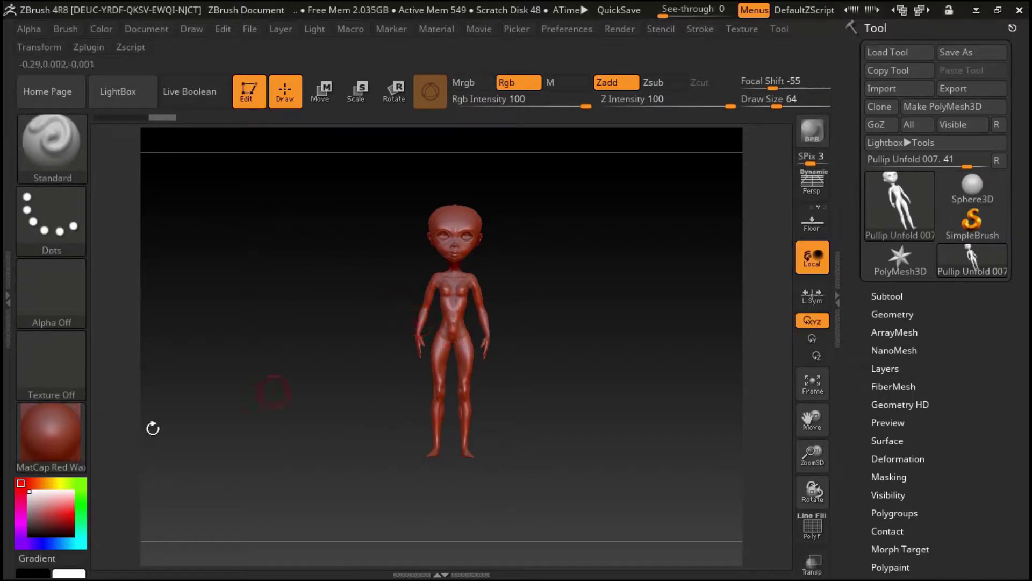
click(50, 436)
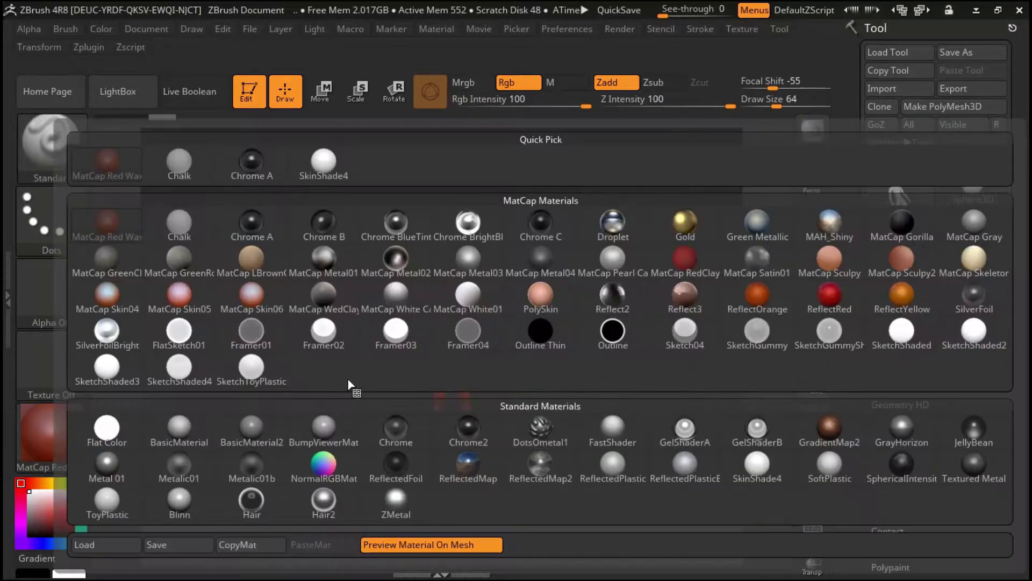
click(976, 218)
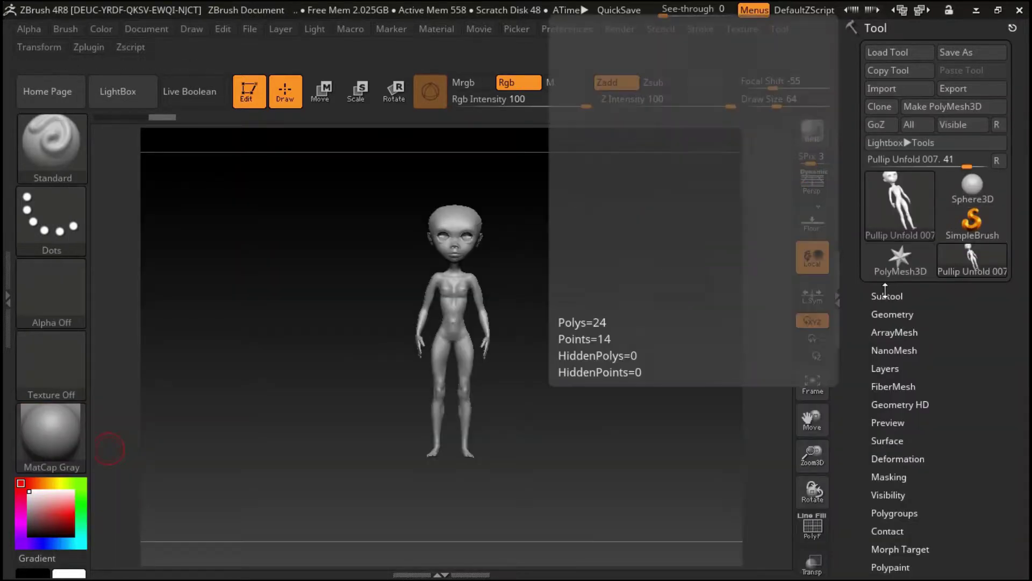
click(814, 386)
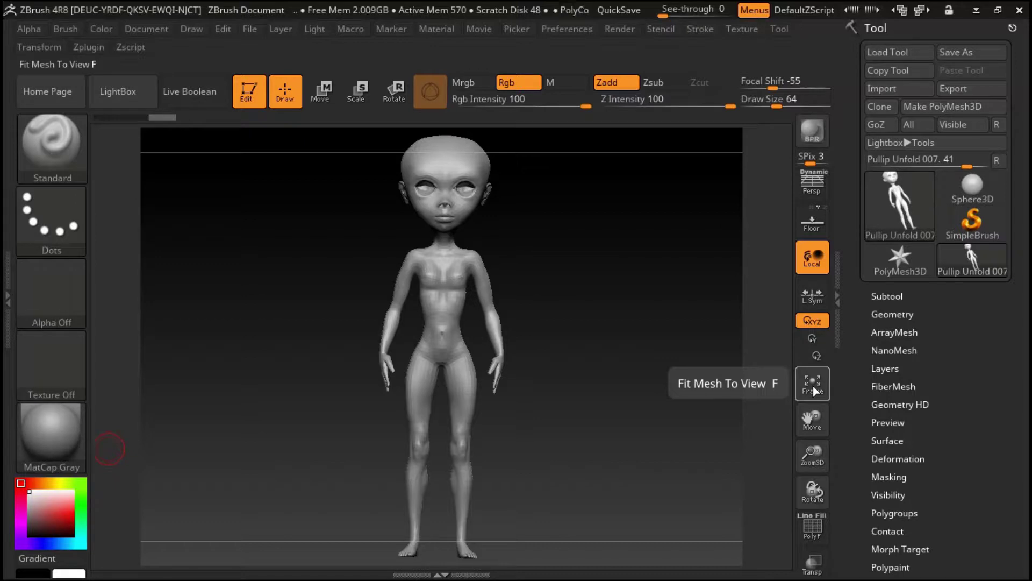
drag(963, 475, 923, 393)
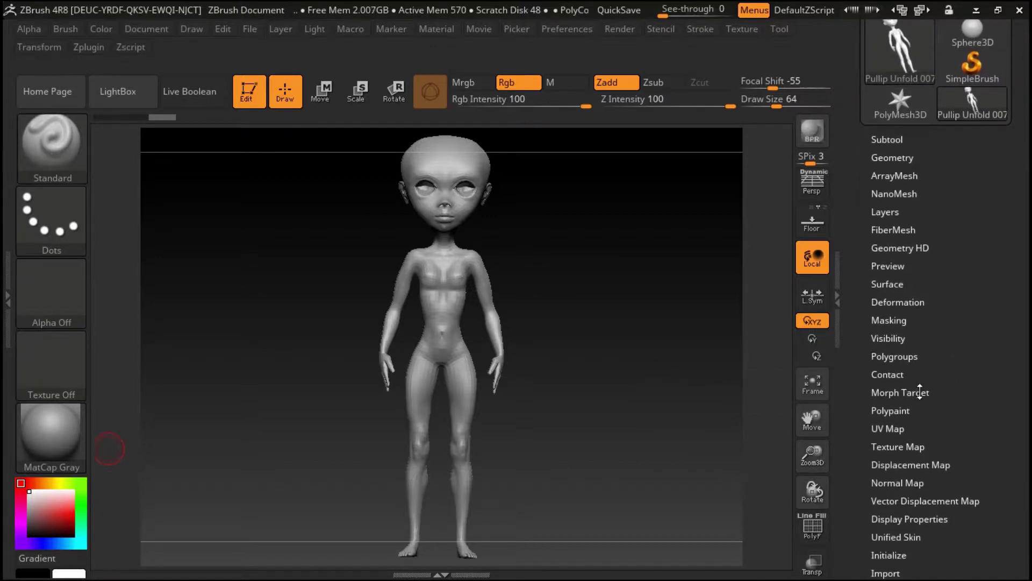
click(894, 428)
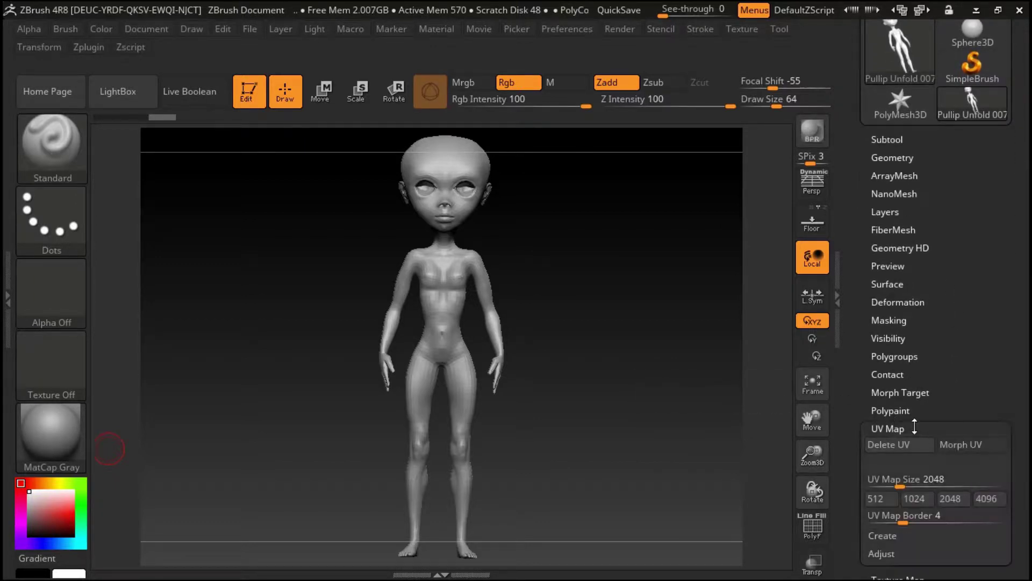
Morph the doll flat into its UV layout, frame it, and morph it back
click(963, 445)
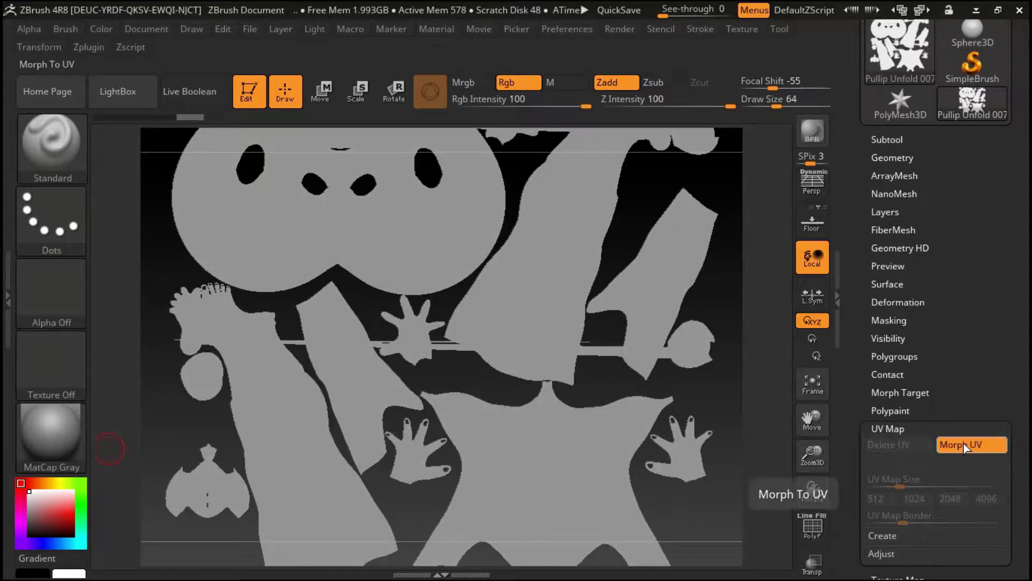
click(812, 393)
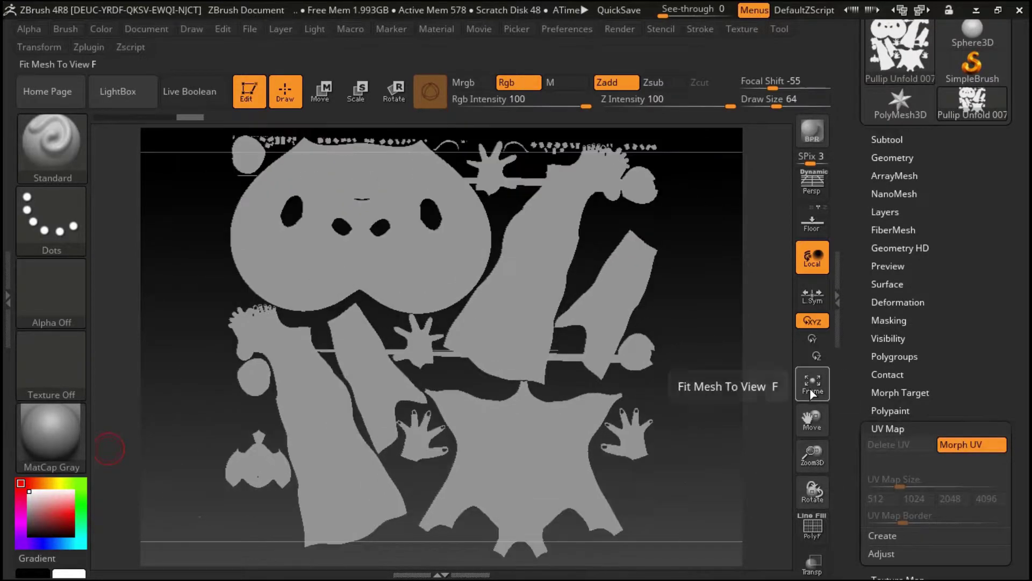
click(967, 444)
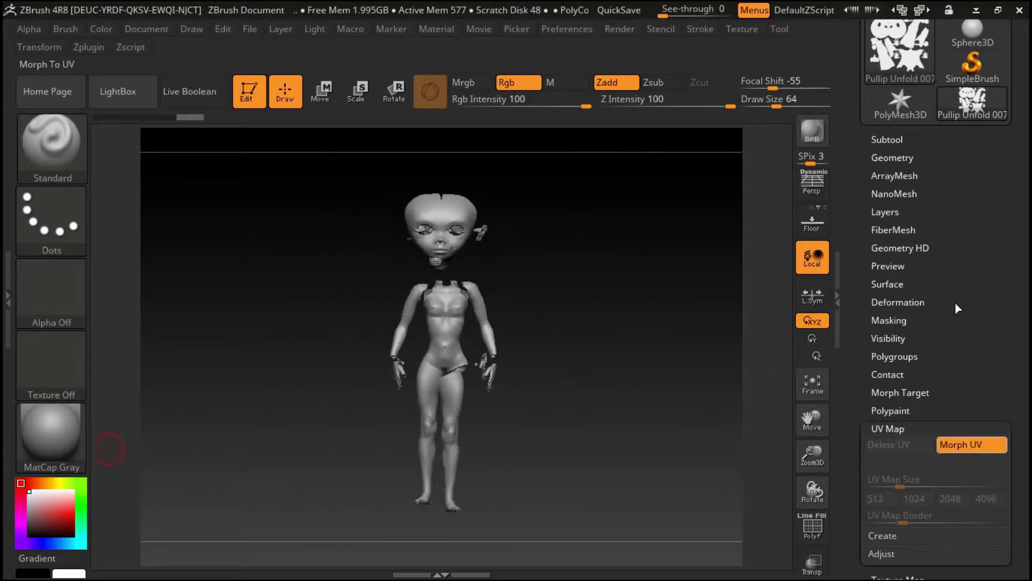
Create polygroups with Auto Groups With UV and display the group colours with Shift+F
click(908, 356)
click(918, 389)
key(shift+f)
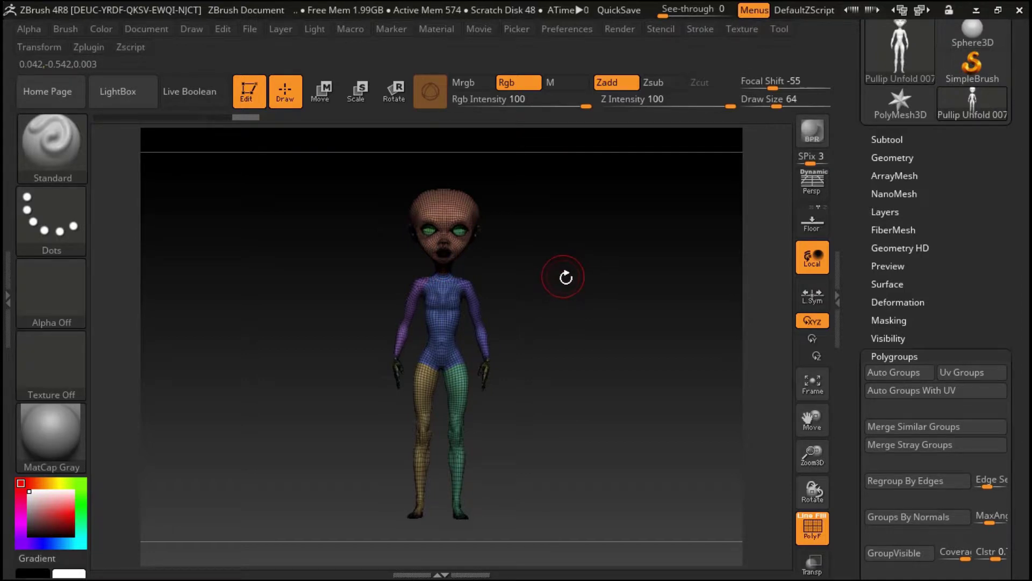
drag(575, 290, 566, 280)
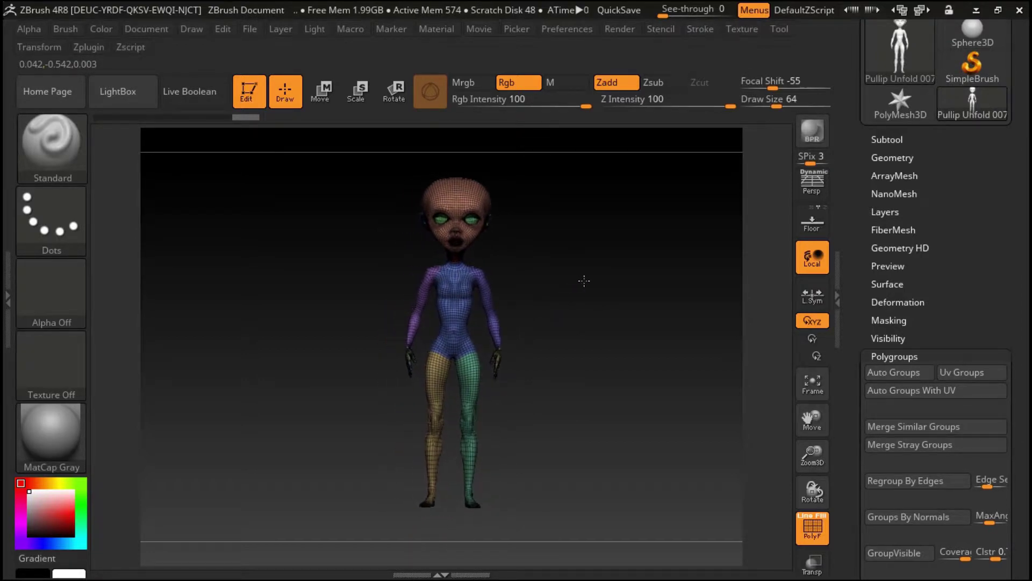
click(812, 384)
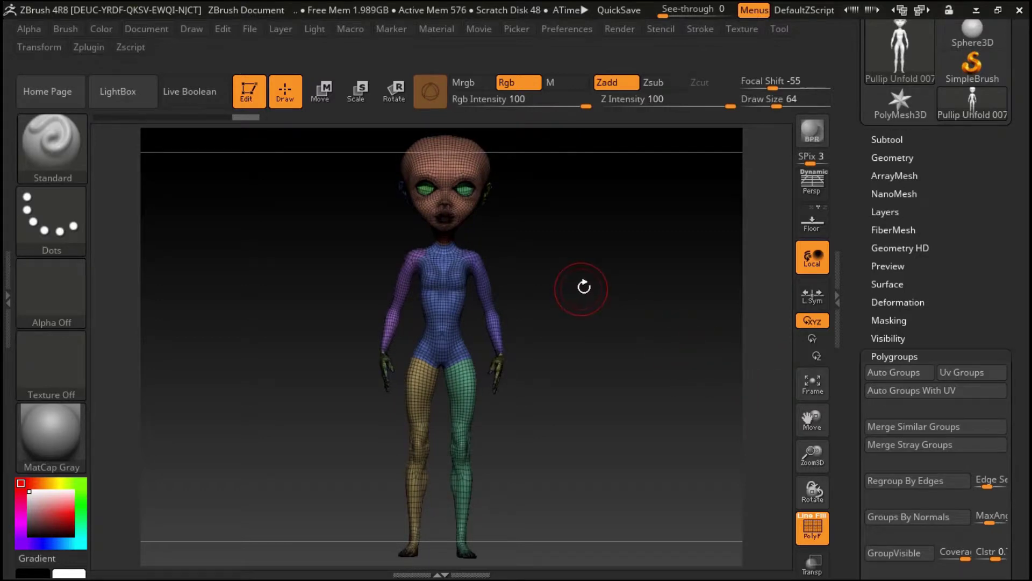
mouse_move(597, 277)
mouse_down()
mouse_move(516, 279)
mouse_move(633, 283)
mouse_move(592, 293)
mouse_up()
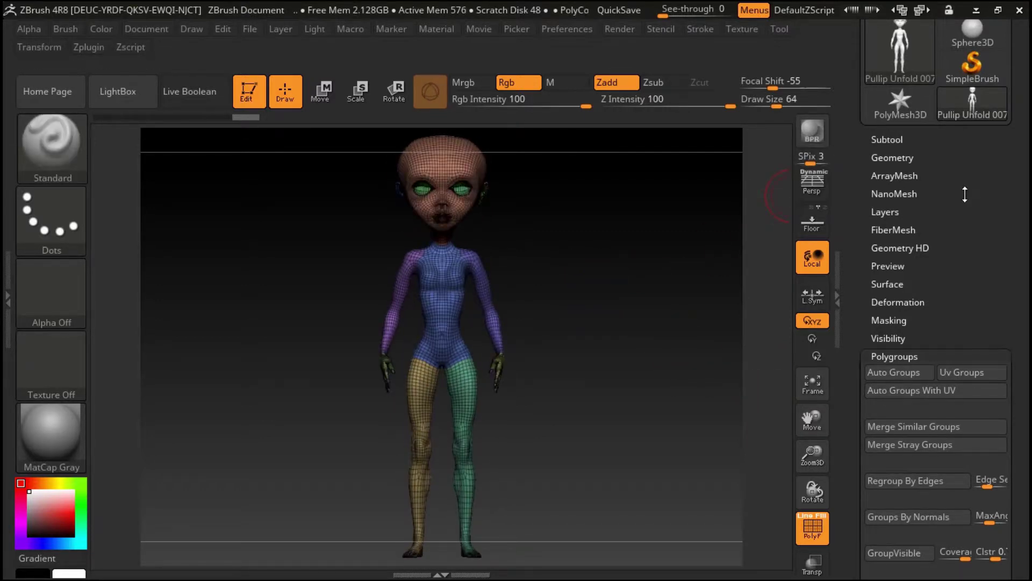
scroll(919, 113, up, 3)
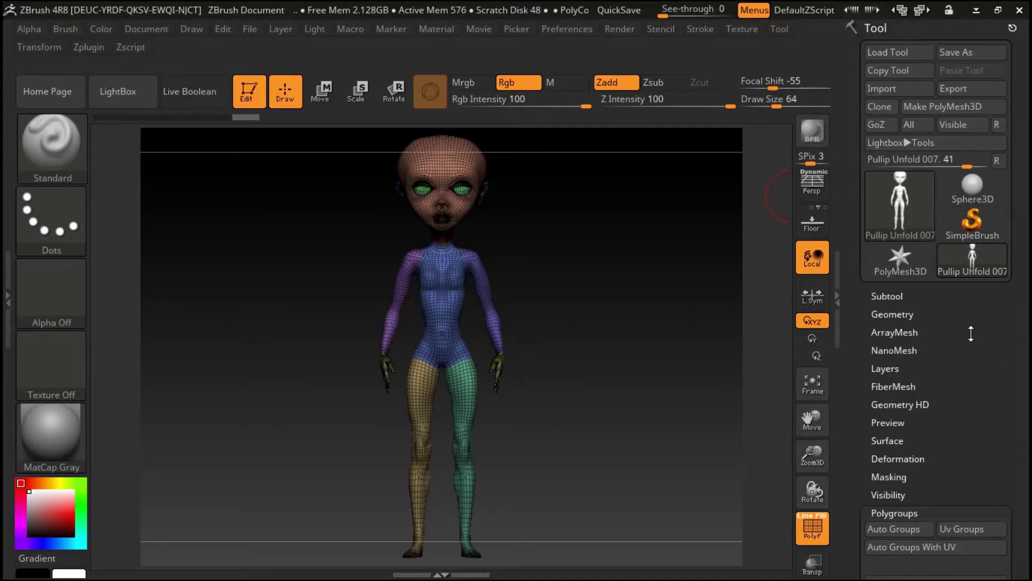
Export the polygrouped doll over Pullip Unfold 007.obj, then hide ZBrush and frame the model in Unfold3D
click(954, 91)
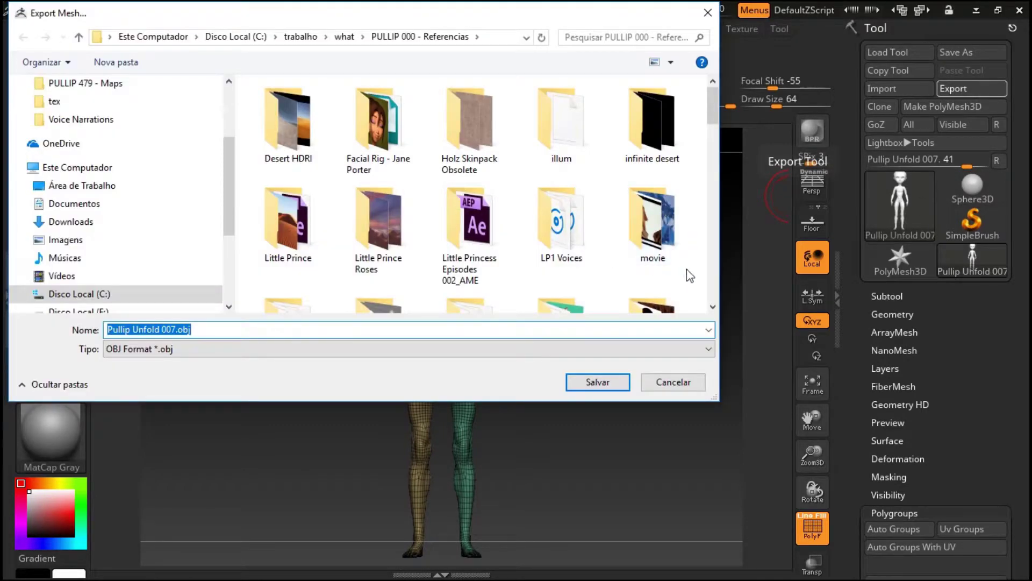
click(597, 381)
click(558, 285)
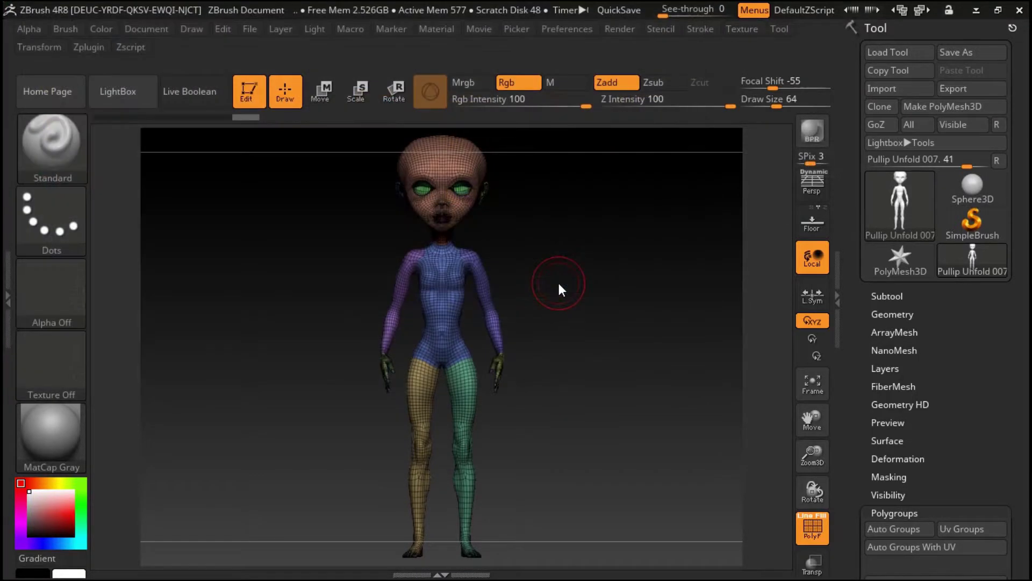
click(979, 11)
key(f)
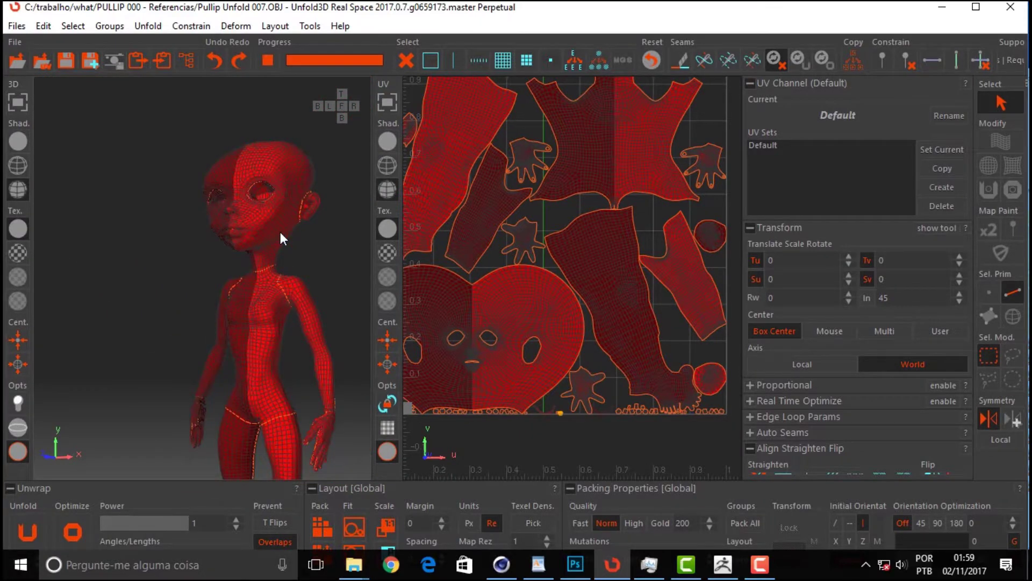
Load UVs from the re-exported Pullip Unfold 007.OBJ and dismiss the topology error warning
key(f)
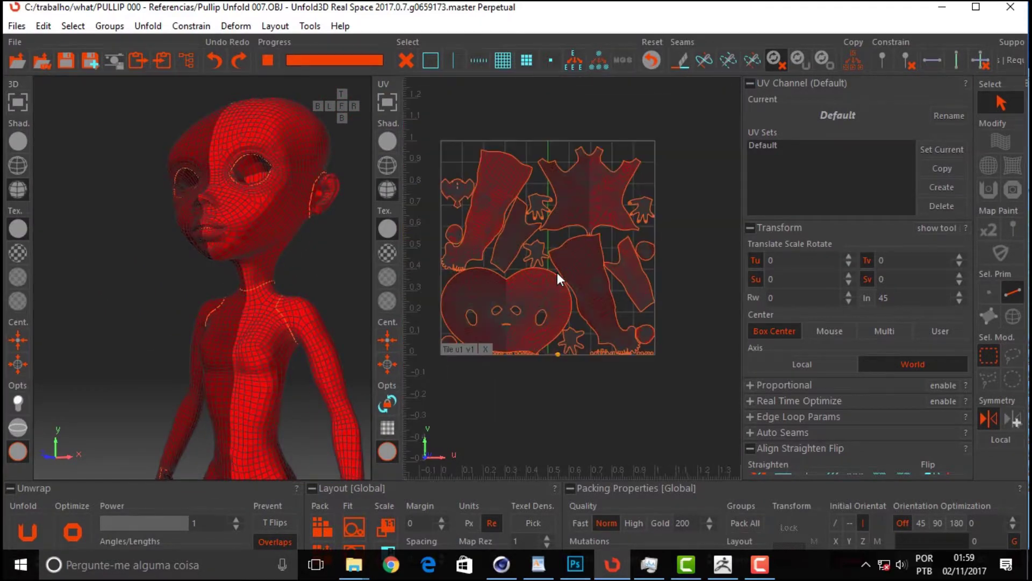
click(17, 25)
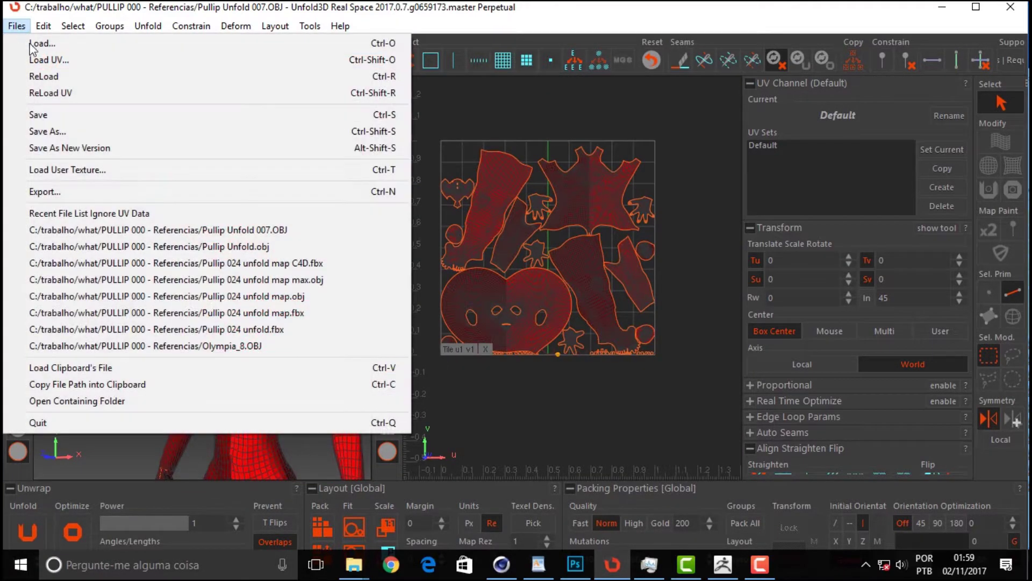
click(46, 60)
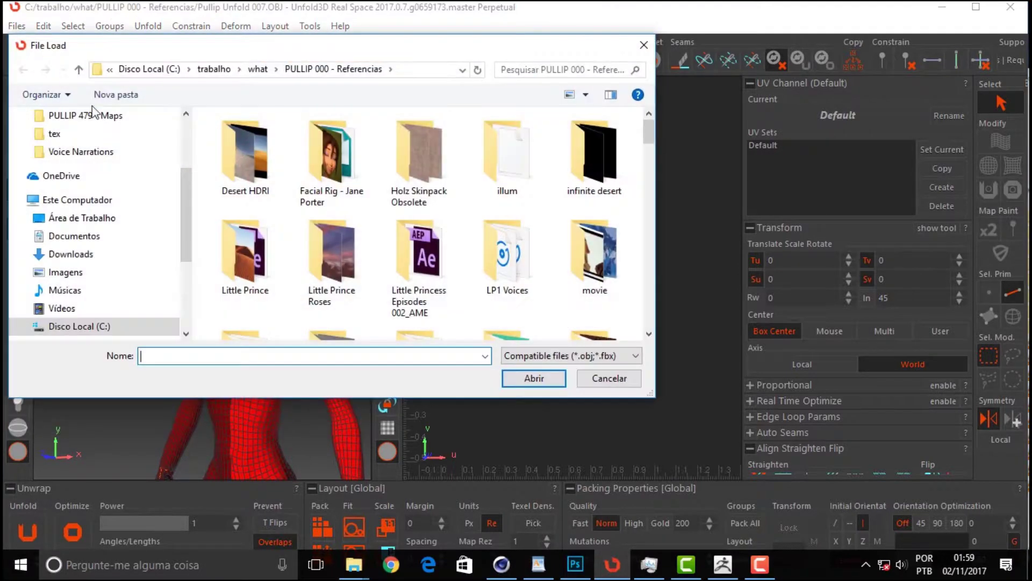
drag(653, 129, 650, 283)
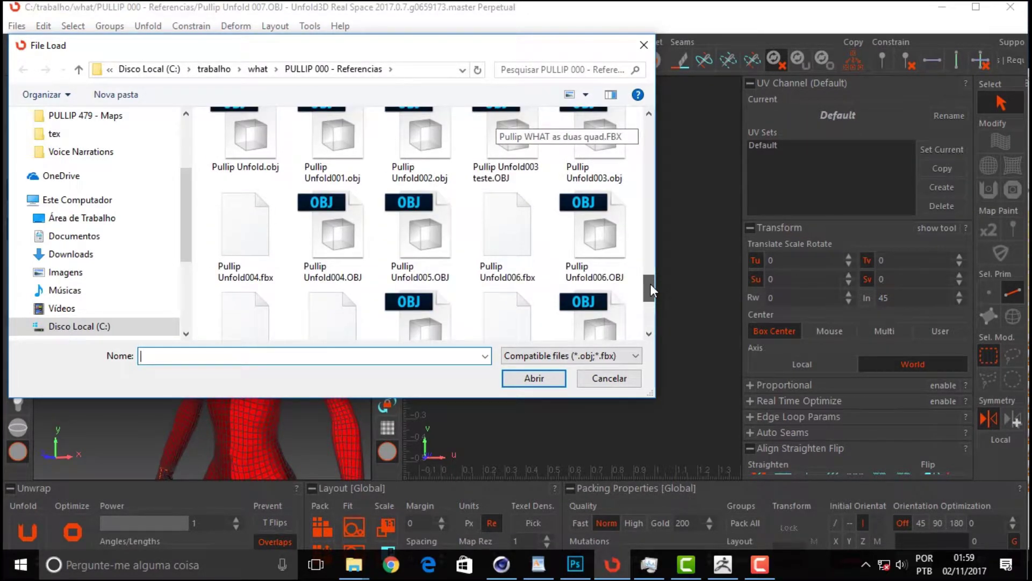
mouse_move(650, 283)
mouse_down()
mouse_move(651, 304)
mouse_move(643, 270)
mouse_up()
click(589, 166)
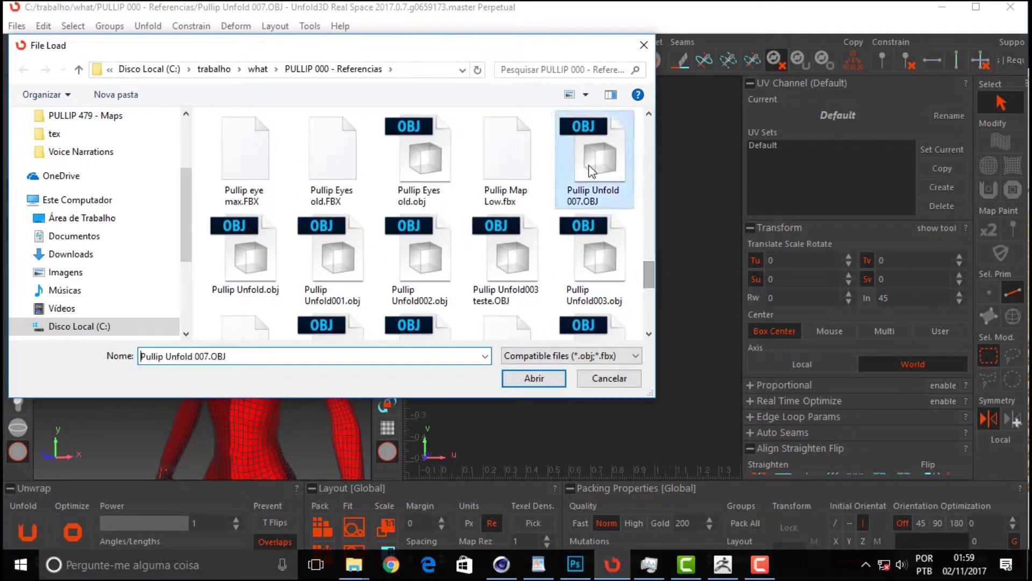
click(530, 377)
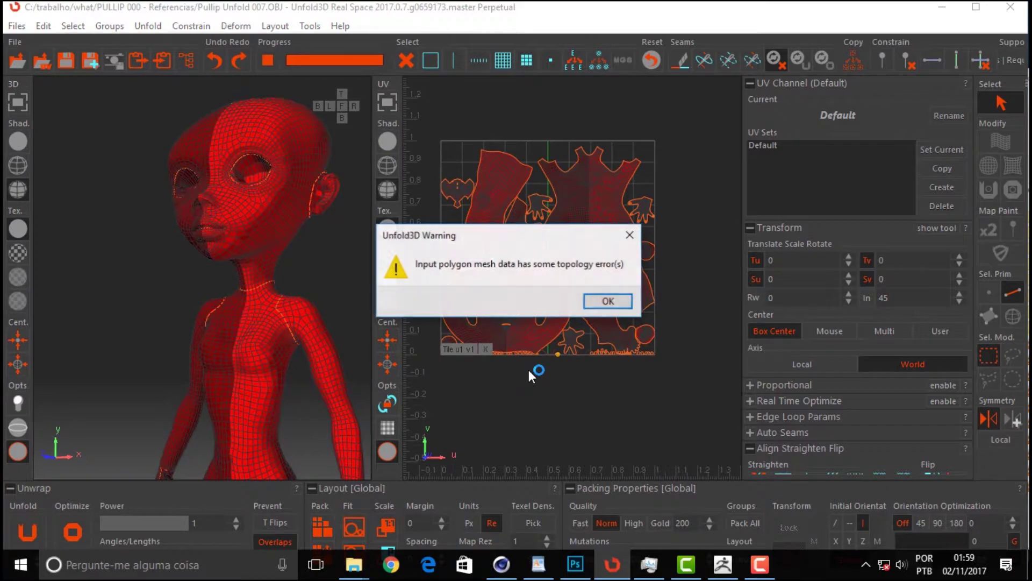
click(613, 304)
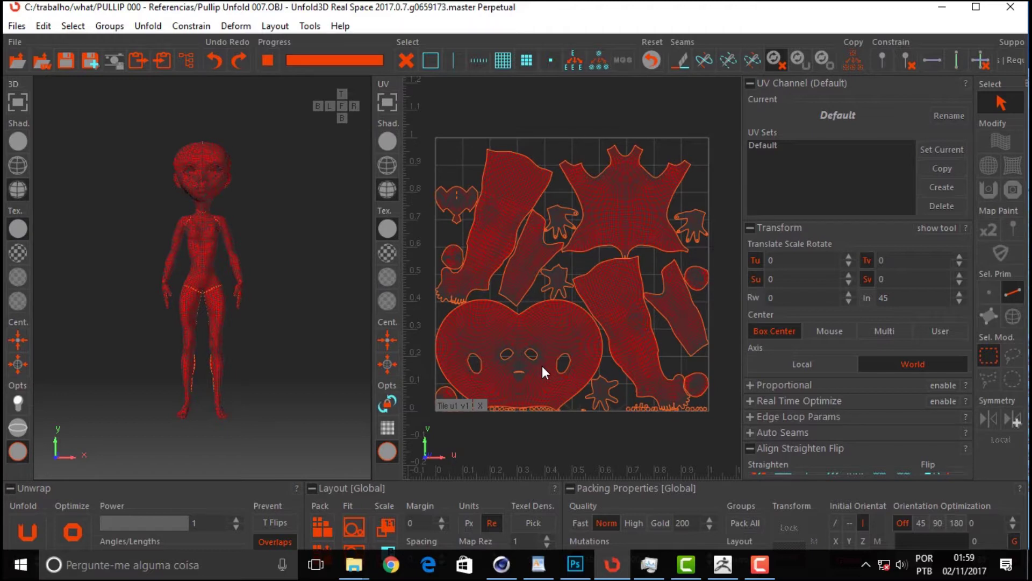
scroll(268, 237, up, 3)
middle_drag(280, 208, 275, 238)
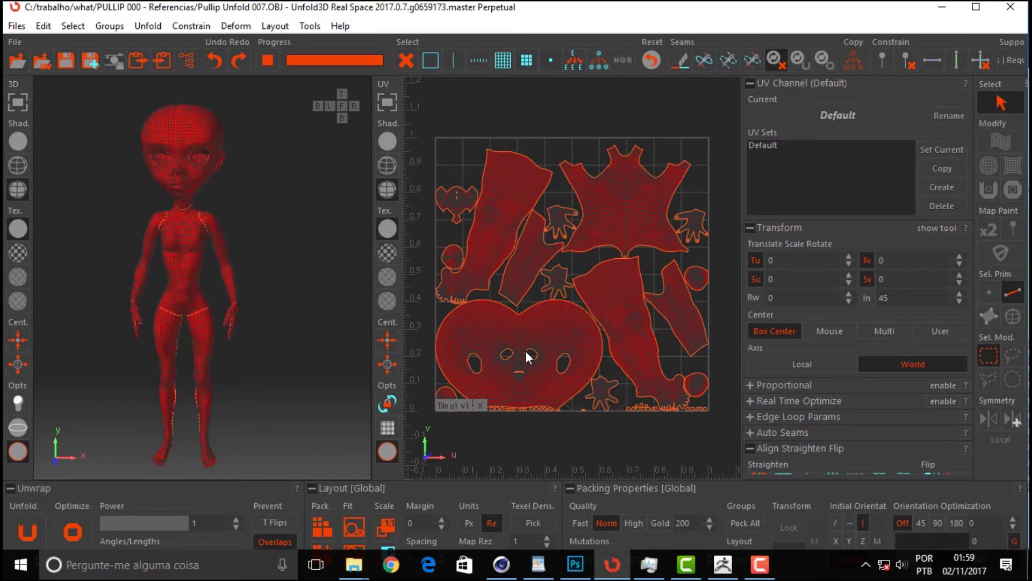
scroll(526, 351, up, 5)
scroll(525, 350, down, 4)
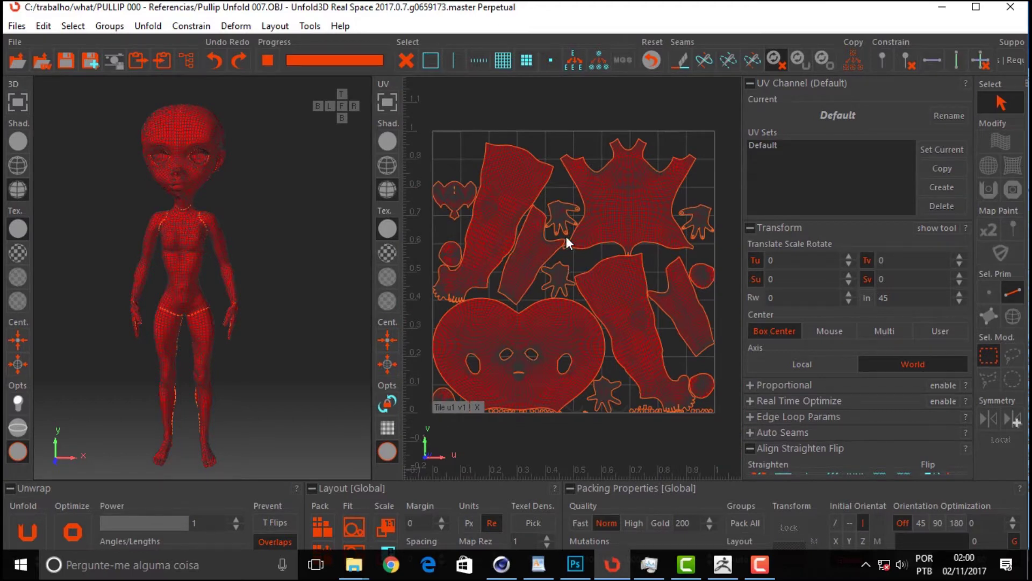
scroll(565, 235, up, 6)
scroll(545, 209, down, 2)
scroll(544, 207, down, 4)
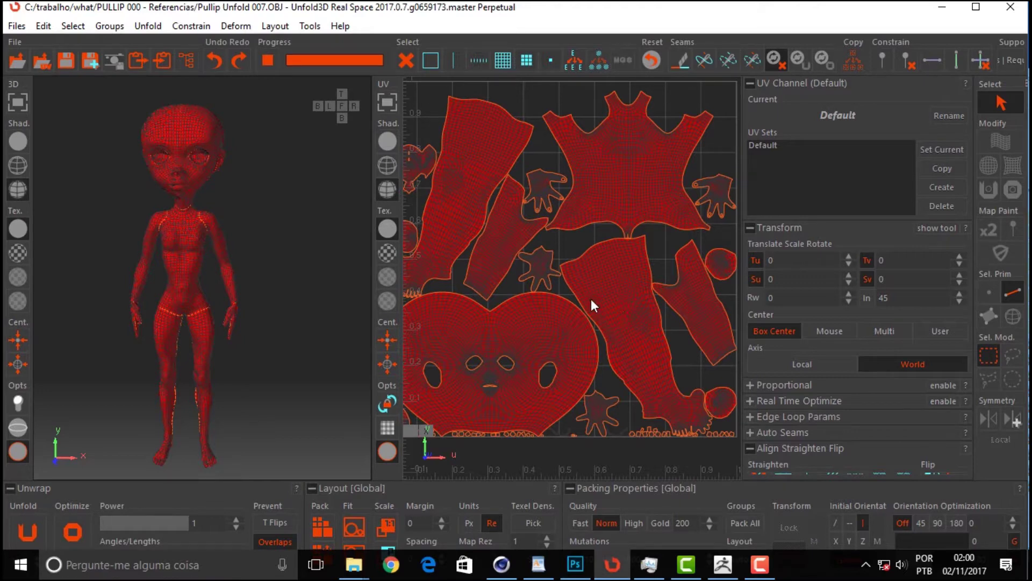
key(f)
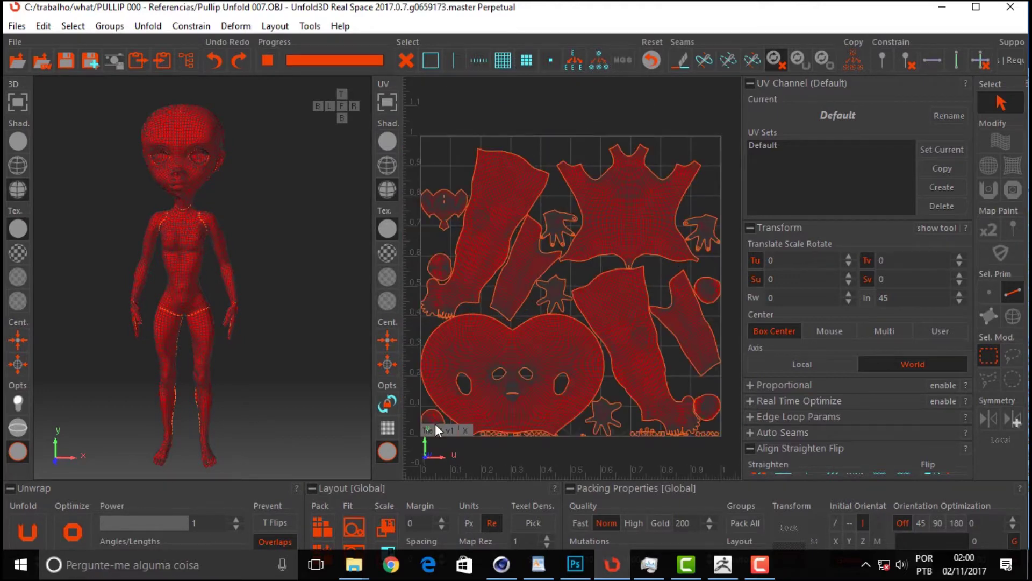